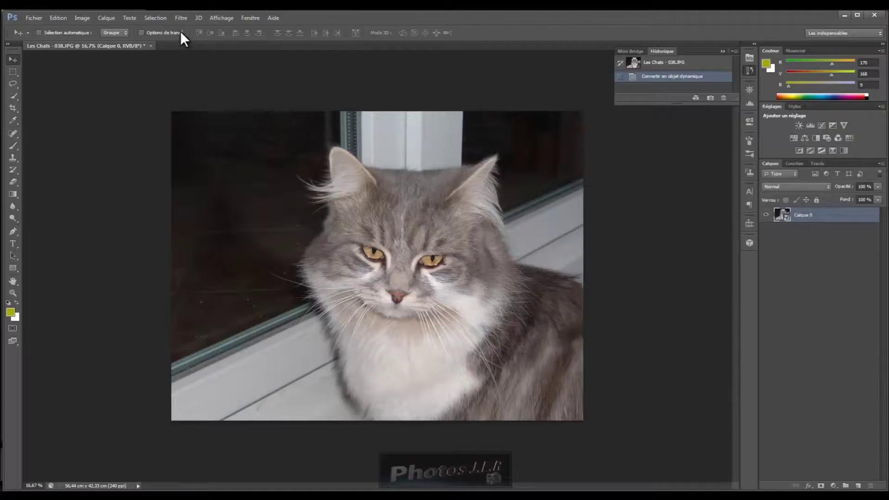
# Apply the Découpage effect from the filter gallery to Calque 0 with Niveaux 7 and Simplicité 7
pyautogui.click(181, 18)
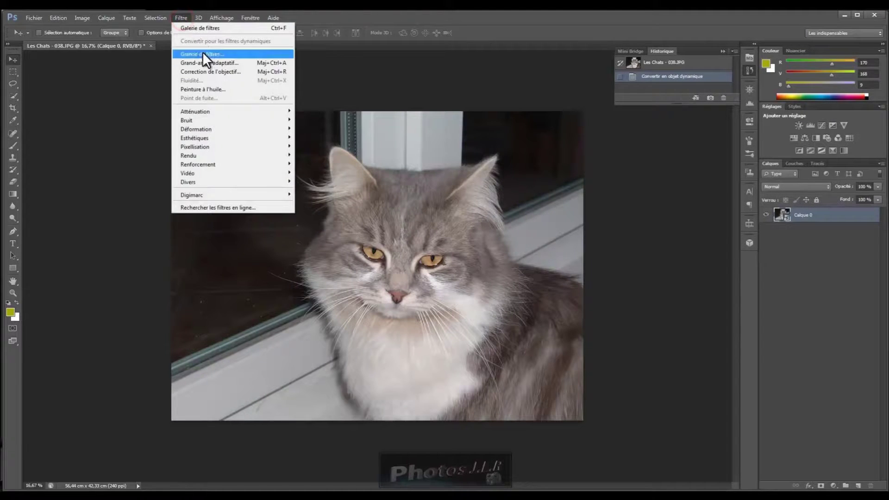
pyautogui.click(195, 54)
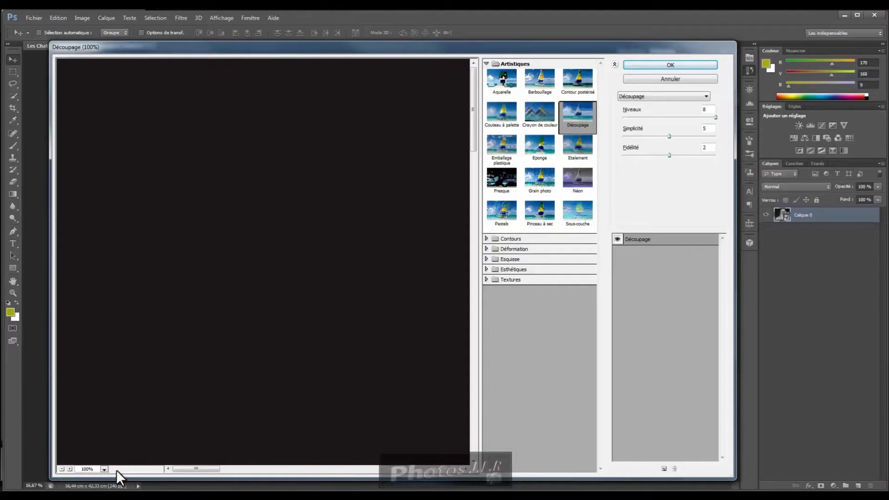
pyautogui.click(62, 468)
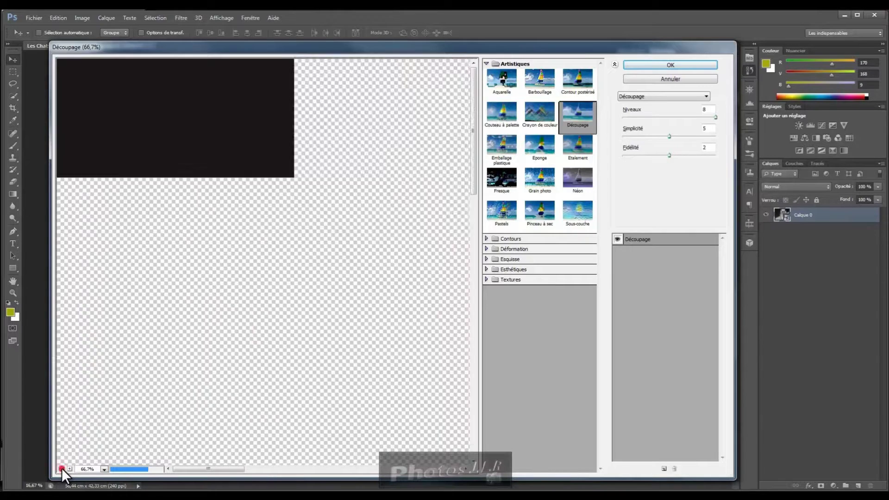
pyautogui.click(62, 468)
pyautogui.click(62, 469)
pyautogui.click(62, 468)
pyautogui.click(62, 468)
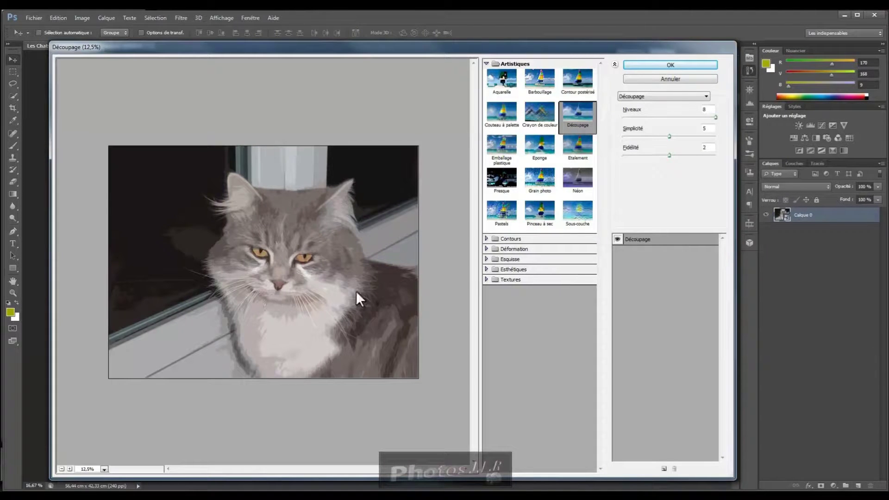
pyautogui.click(706, 118)
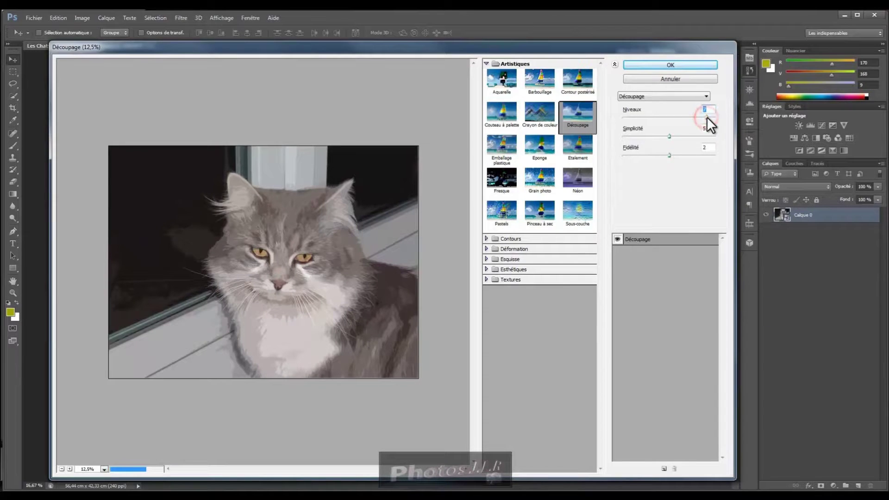
pyautogui.click(670, 136)
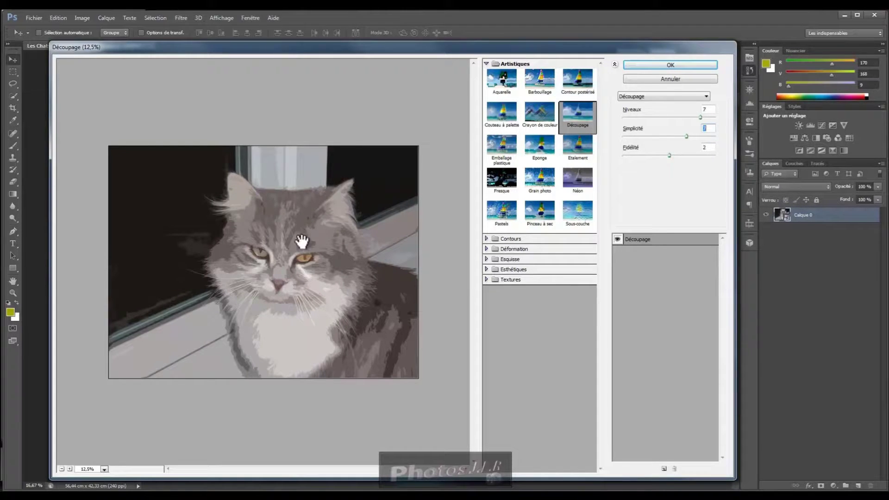
pyautogui.click(671, 64)
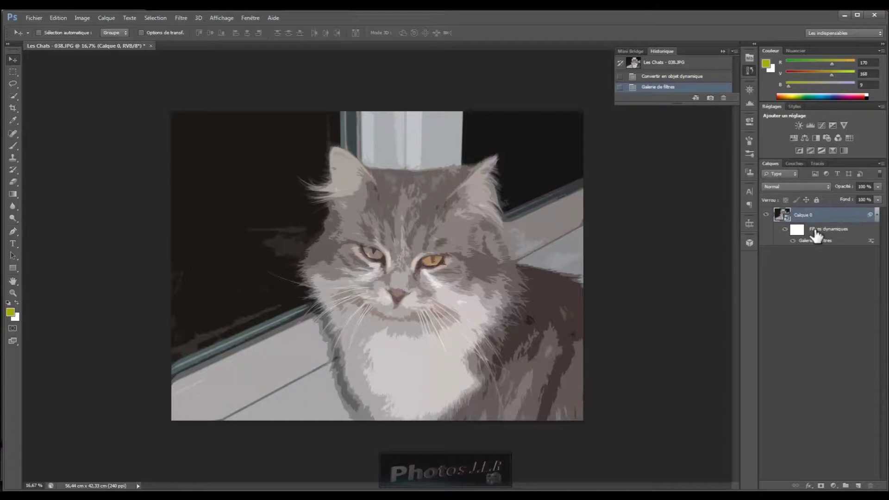
# Select the smart filter mask with default black and white colours and choose a soft round brush with 0% hardness
pyautogui.press('d')
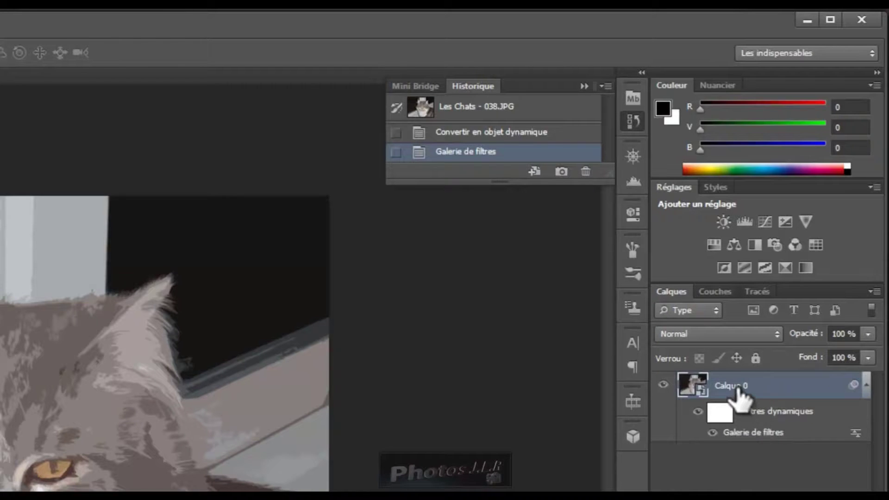
pyautogui.click(721, 413)
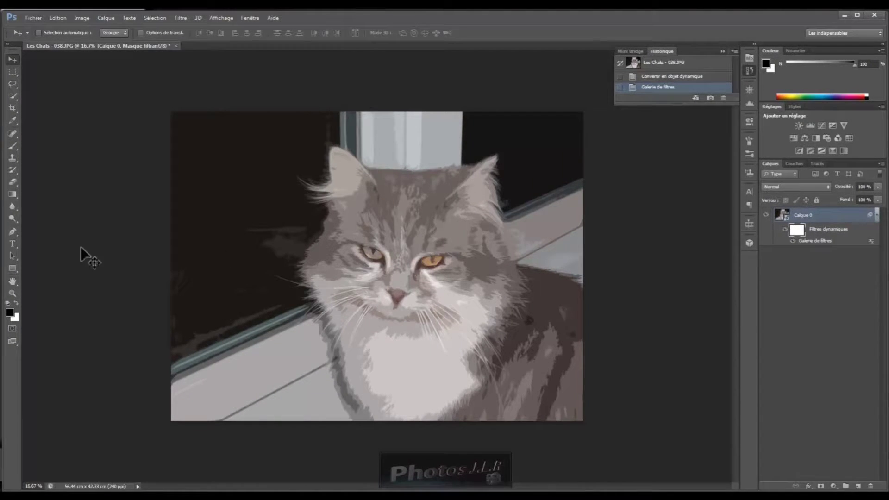
pyautogui.click(16, 304)
pyautogui.click(15, 302)
pyautogui.click(14, 146)
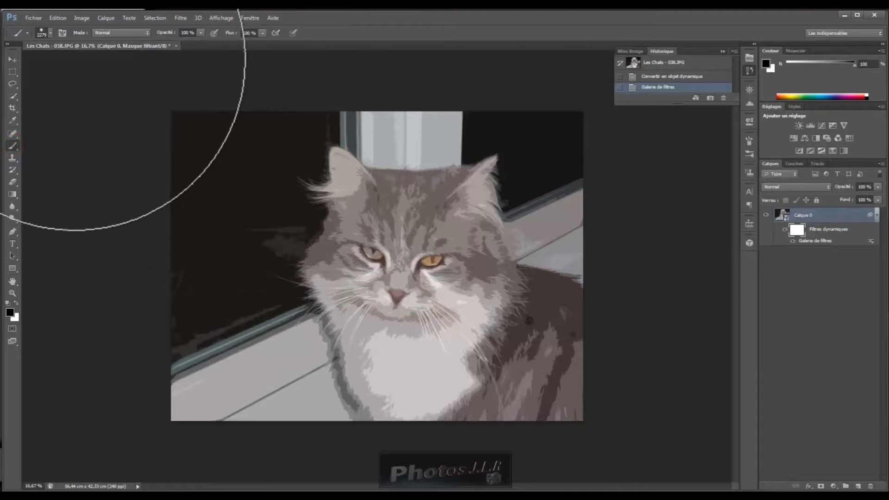
pyautogui.click(50, 33)
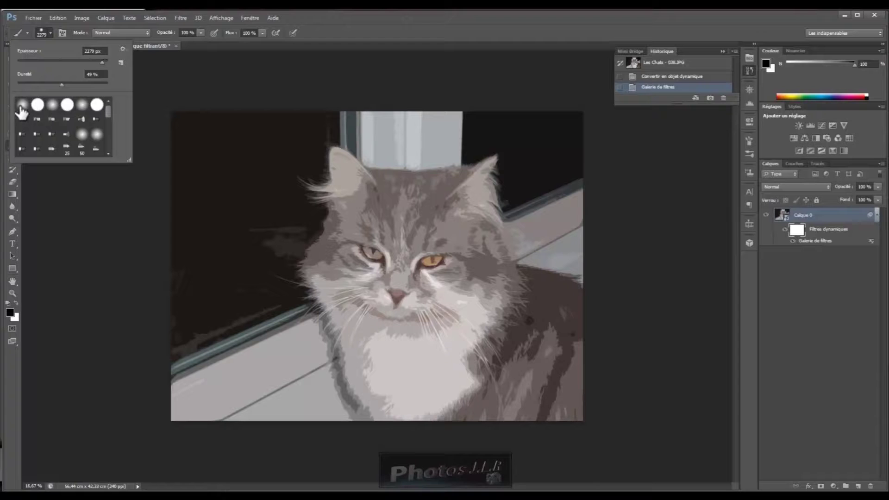
pyautogui.click(22, 106)
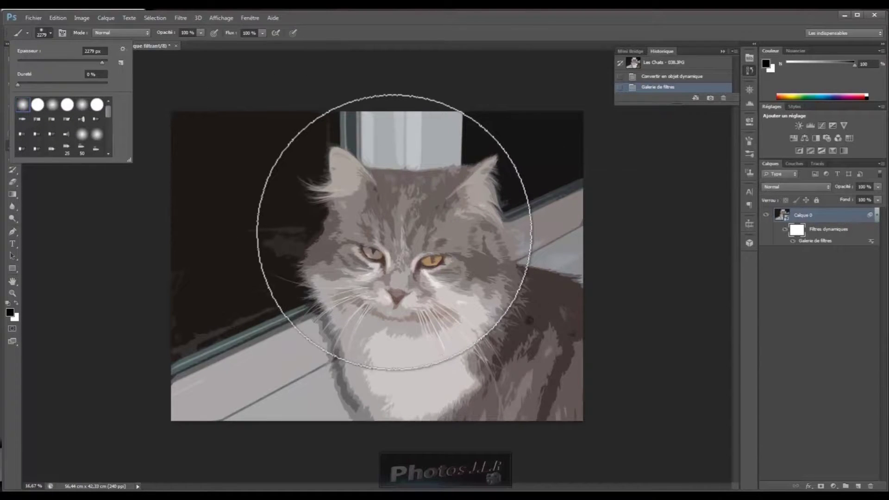
# Reduce the soft brush to a diameter of 443 px
pyautogui.press('alt')
pyautogui.press('alt')
pyautogui.keyDown('alt'); pyautogui.rightClick(407, 243); pyautogui.keyUp('alt')
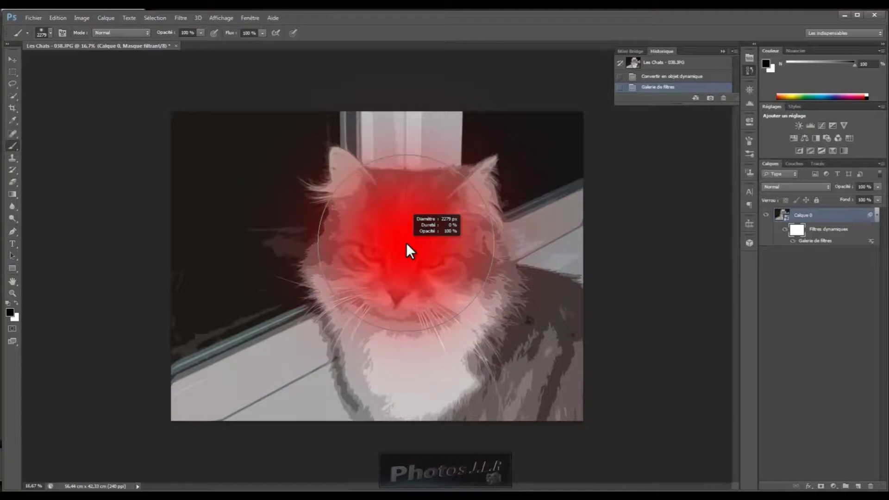
pyautogui.moveTo(406, 243)
pyautogui.mouseDown()
pyautogui.moveTo(389, 243)
pyautogui.moveTo(417, 243)
pyautogui.moveTo(374, 246)
pyautogui.moveTo(406, 246)
pyautogui.moveTo(397, 247)
pyautogui.mouseUp()
pyautogui.moveTo(396, 168)
pyautogui.mouseDown()
pyautogui.moveTo(402, 323)
pyautogui.moveTo(402, 203)
pyautogui.moveTo(402, 226)
pyautogui.moveTo(402, 204)
pyautogui.moveTo(405, 221)
pyautogui.moveTo(387, 230)
pyautogui.moveTo(341, 230)
pyautogui.mouseUp()
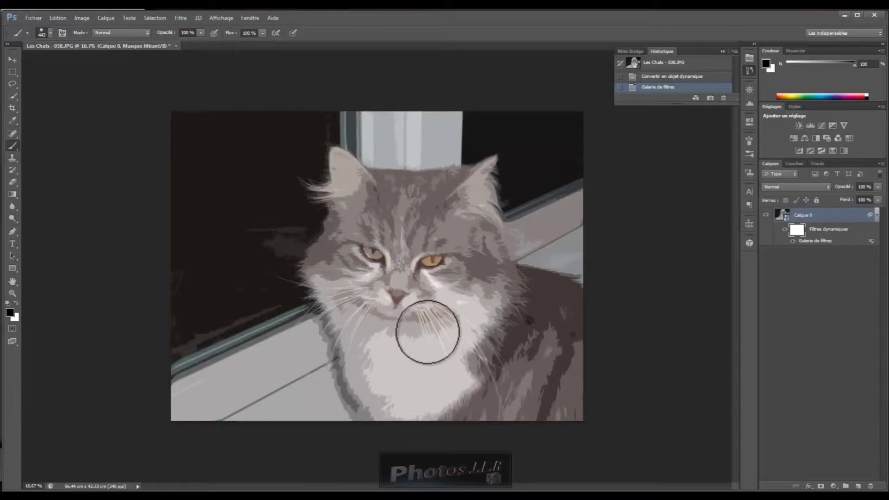
# Paint black on the filter mask over the pale window frame beside the cat's ear to hide the Découpage effect there
pyautogui.moveTo(482, 341)
pyautogui.mouseDown()
pyautogui.moveTo(543, 305)
pyautogui.moveTo(509, 321)
pyautogui.moveTo(506, 272)
pyautogui.moveTo(544, 294)
pyautogui.mouseUp()
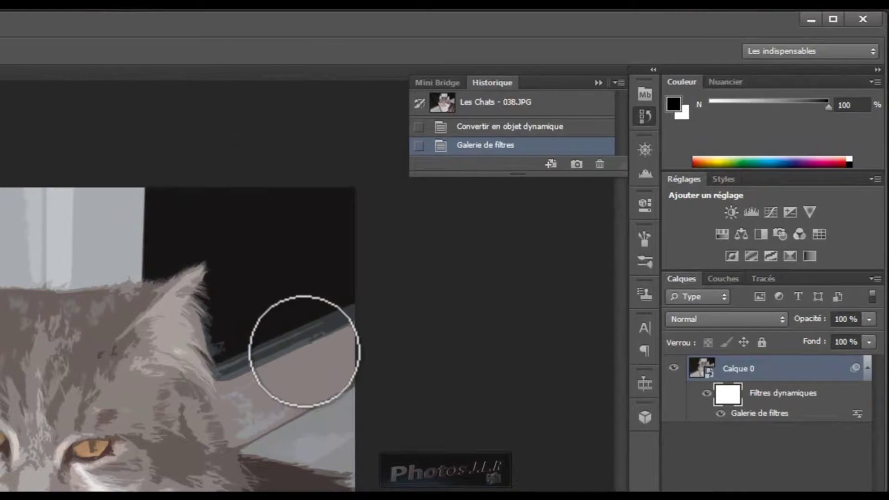
pyautogui.click(304, 352)
pyautogui.click(302, 359)
pyautogui.click(302, 367)
pyautogui.click(302, 373)
pyautogui.click(281, 381)
pyautogui.click(271, 404)
pyautogui.click(265, 393)
pyautogui.click(279, 391)
pyautogui.click(292, 385)
pyautogui.click(321, 360)
pyautogui.moveTo(313, 377); pyautogui.dragTo(331, 376)
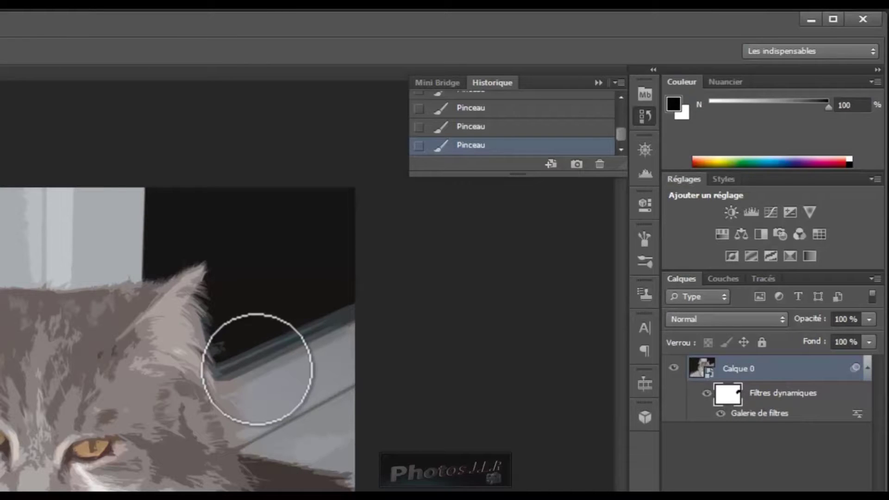
# Paint white on the filter mask over the same window frame area to bring the Découpage effect back
pyautogui.press('x')
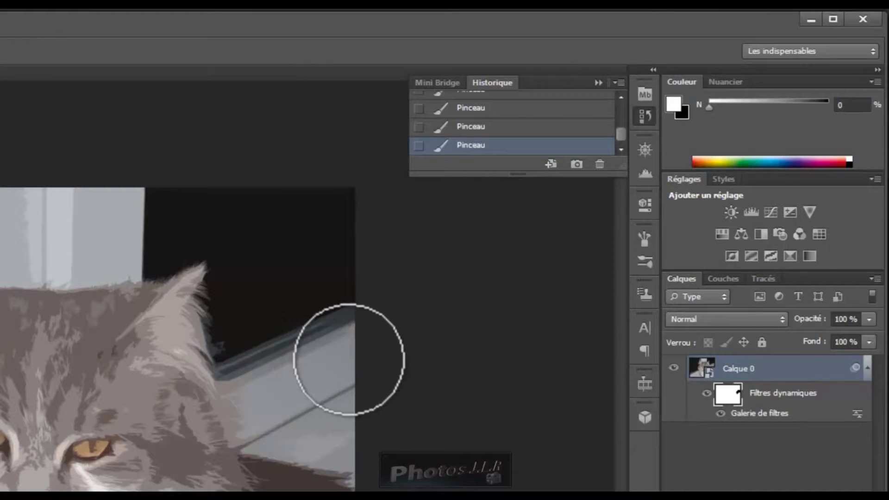
pyautogui.moveTo(341, 349); pyautogui.dragTo(295, 379)
pyautogui.click(280, 383)
pyautogui.click(266, 385)
pyautogui.click(324, 361)
pyautogui.click(347, 333)
pyautogui.click(324, 424)
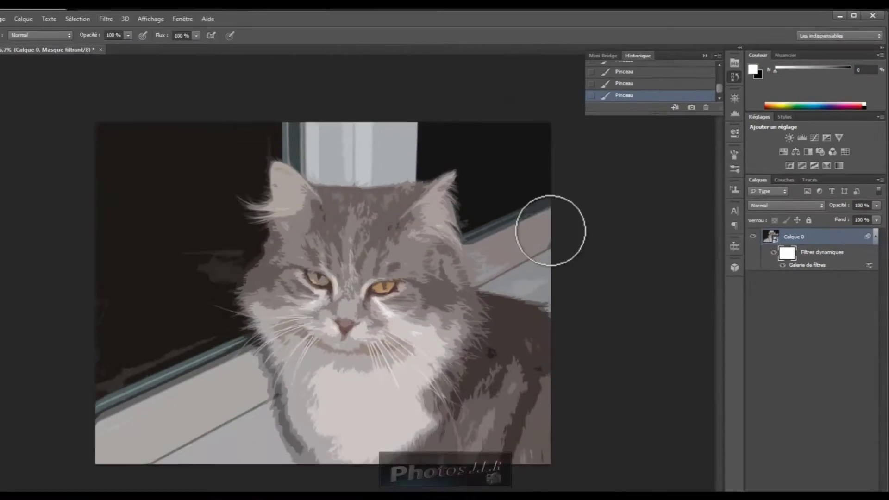
pyautogui.click(548, 233)
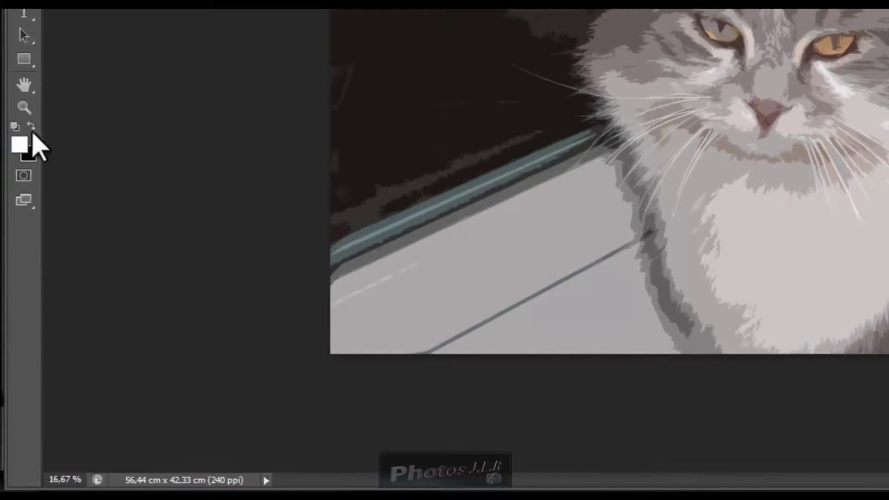
# Make black the foreground colour, enlarge the brush to 2615 px and dab the filter mask once over the cat's face
pyautogui.click(30, 125)
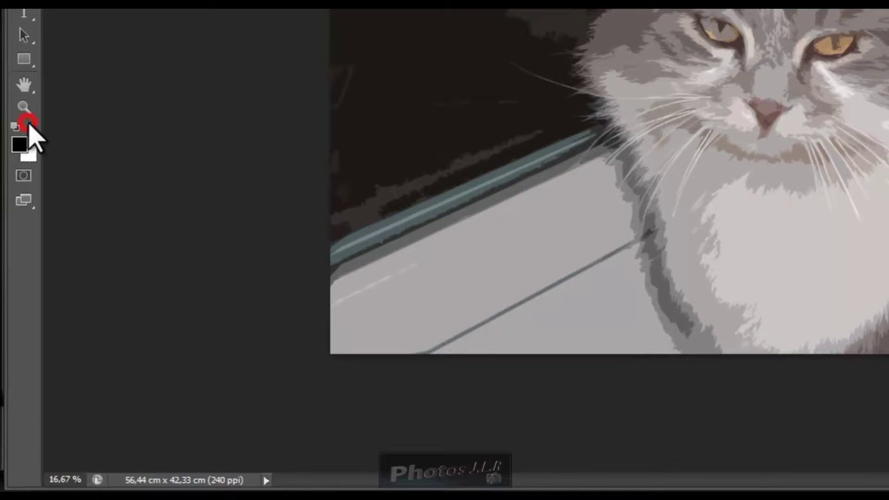
pyautogui.press('x')
pyautogui.press('x')
pyautogui.press('x')
pyautogui.press('x')
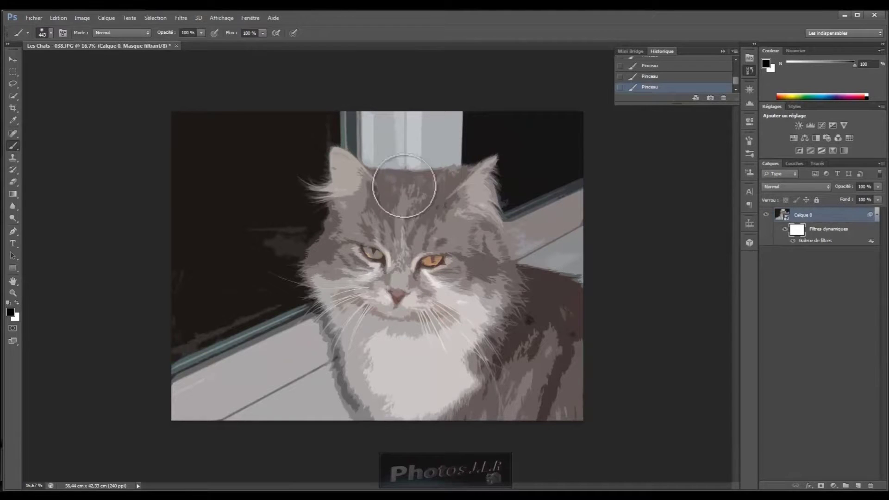
pyautogui.moveTo(380, 262); pyautogui.dragTo(474, 259)
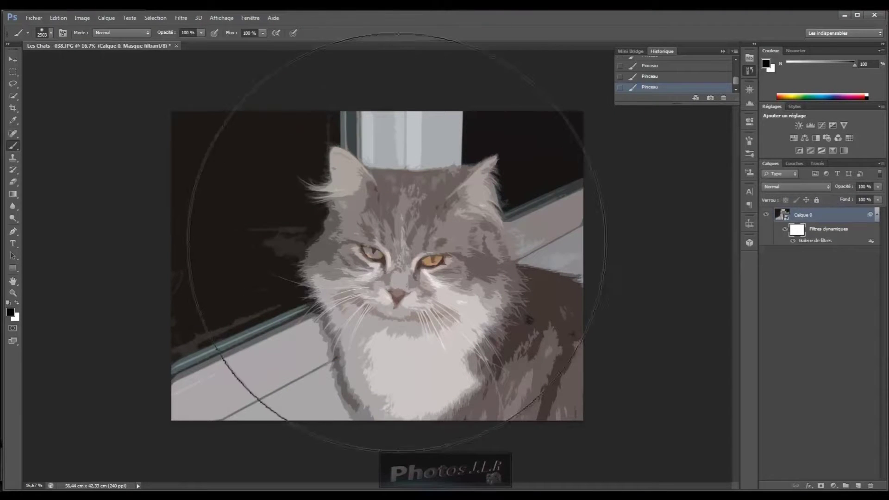
pyautogui.moveTo(401, 241)
pyautogui.mouseDown()
pyautogui.moveTo(413, 238)
pyautogui.moveTo(390, 248)
pyautogui.moveTo(399, 198)
pyautogui.moveTo(405, 313)
pyautogui.moveTo(394, 232)
pyautogui.moveTo(391, 258)
pyautogui.mouseUp()
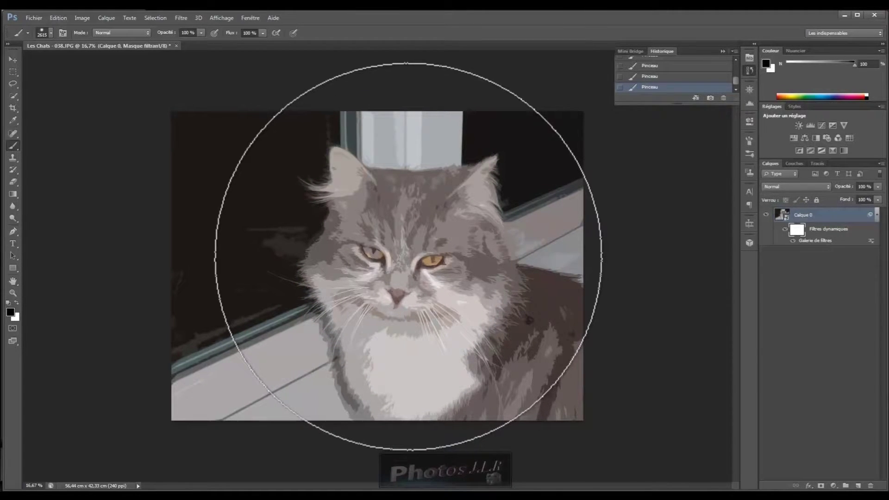
pyautogui.click(408, 257)
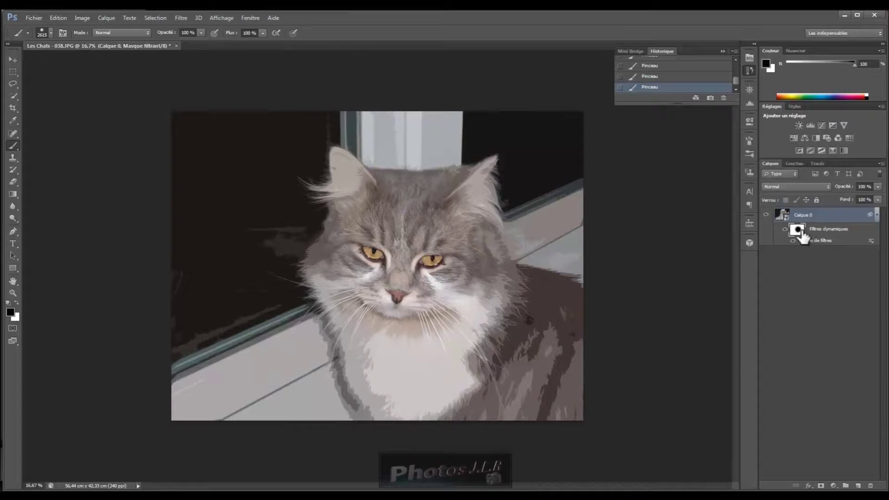
# Examine the blending options of the filter gallery smart filter and close them without applying changes
pyautogui.doubleClick(871, 241)
pyautogui.doubleClick(873, 241)
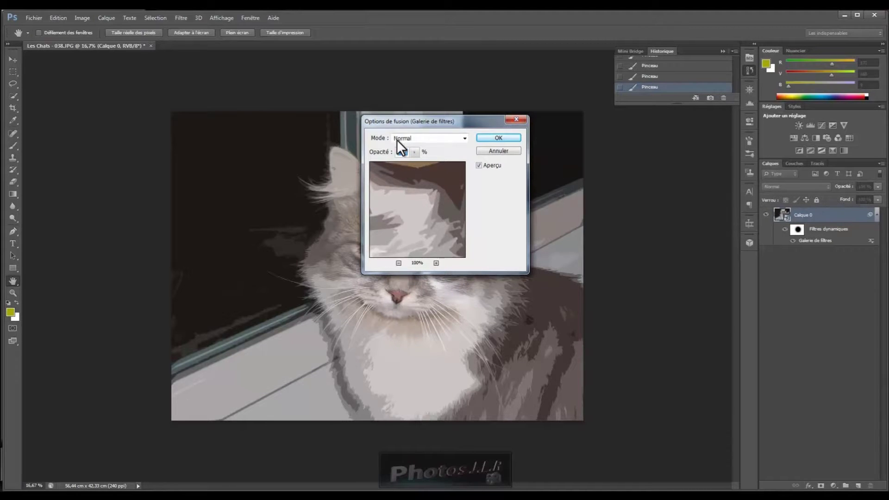
pyautogui.click(504, 151)
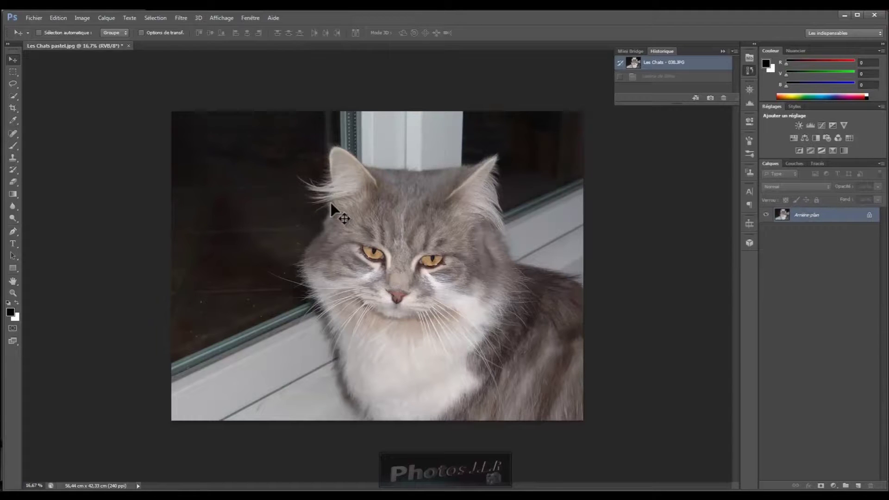
# Apply the Pastels effect from the filter gallery to the background of Les Chats pastel.jpg, adjusting the Longueur setting
pyautogui.click(182, 18)
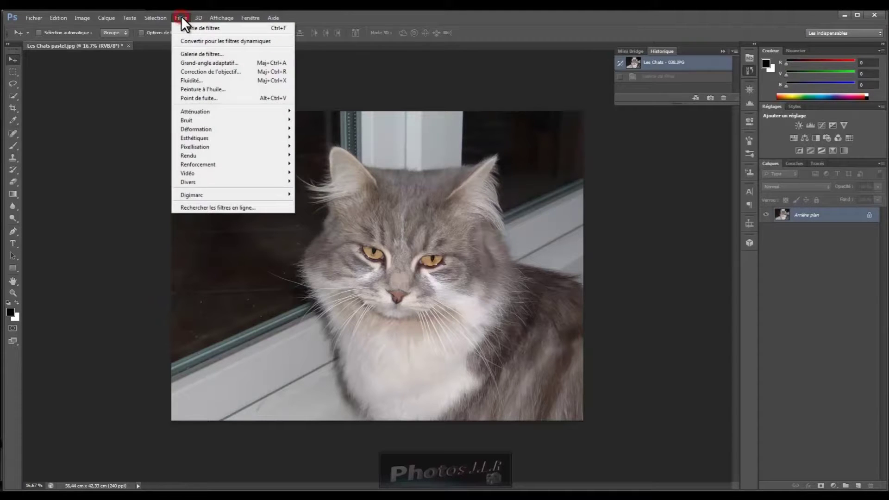
pyautogui.click(199, 54)
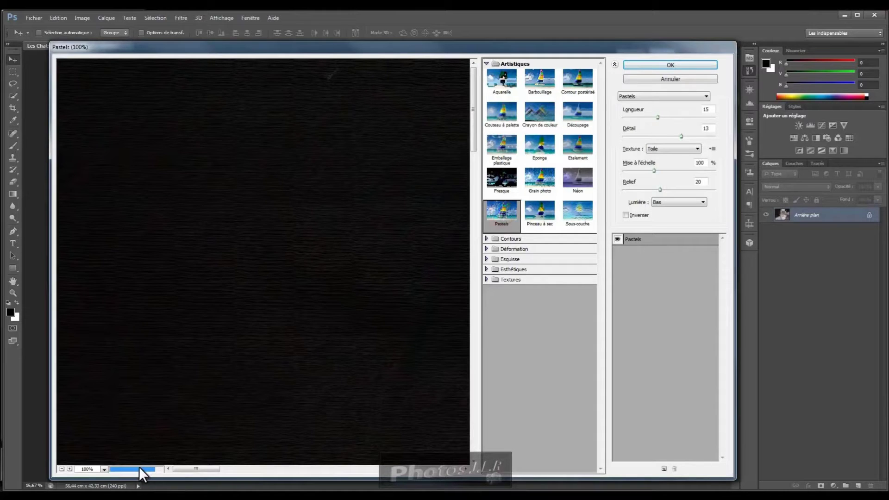
pyautogui.click(61, 468)
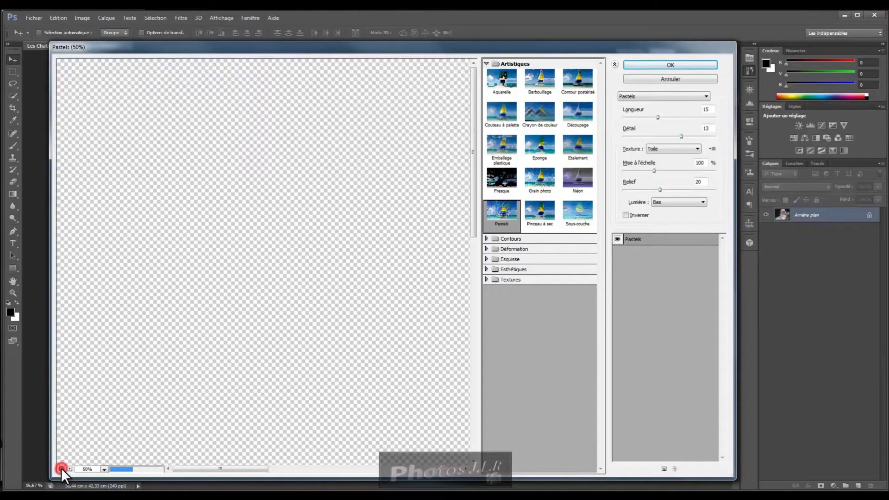
pyautogui.click(61, 468)
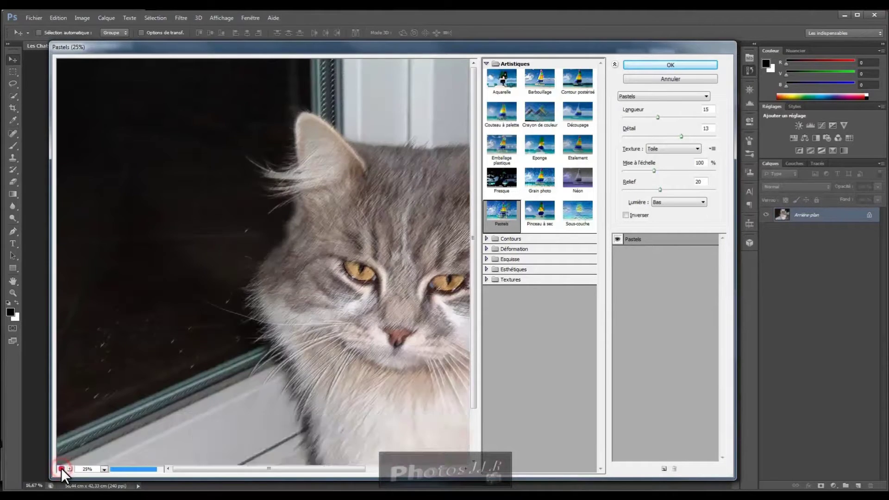
pyautogui.click(62, 468)
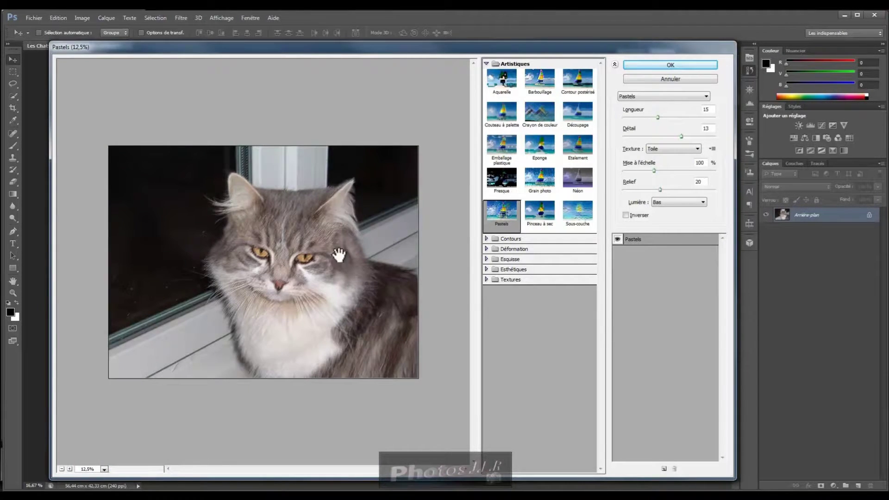
pyautogui.click(658, 117)
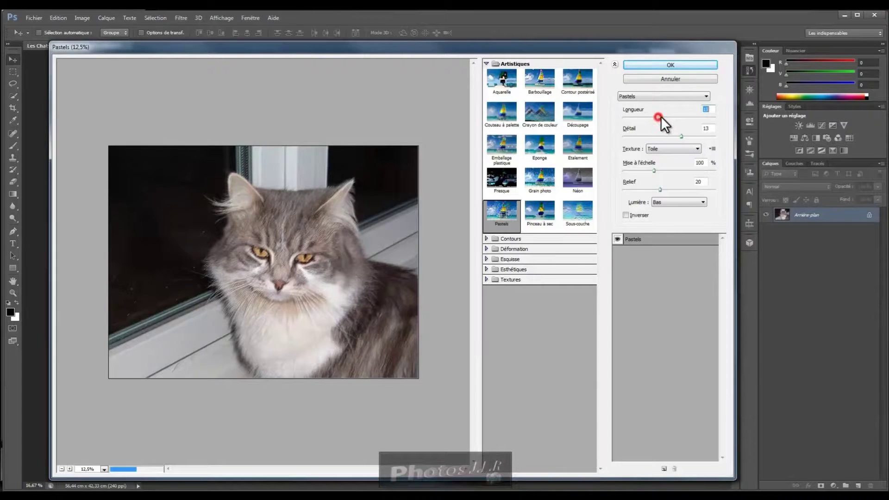
pyautogui.moveTo(663, 117); pyautogui.dragTo(669, 119)
pyautogui.click(678, 64)
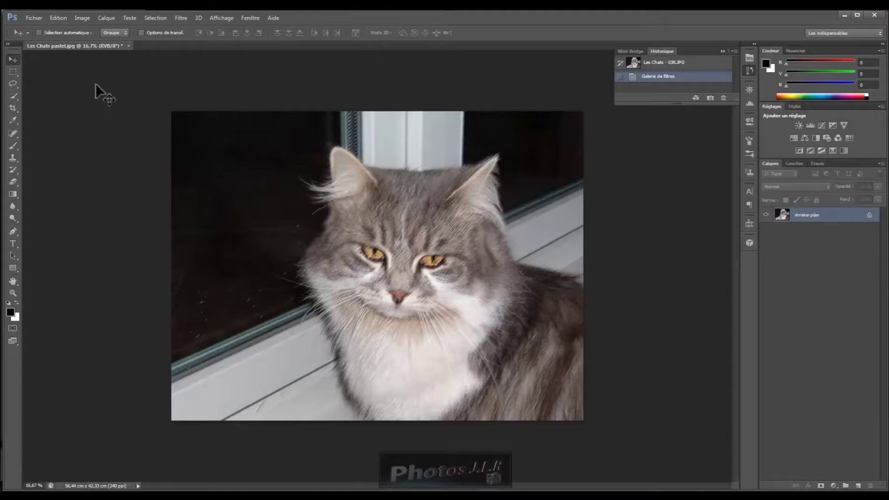
# Save the image as Les Chats.jpg in JPEG format with maximum quality, progressive optimised format and 5 passes
pyautogui.click(32, 15)
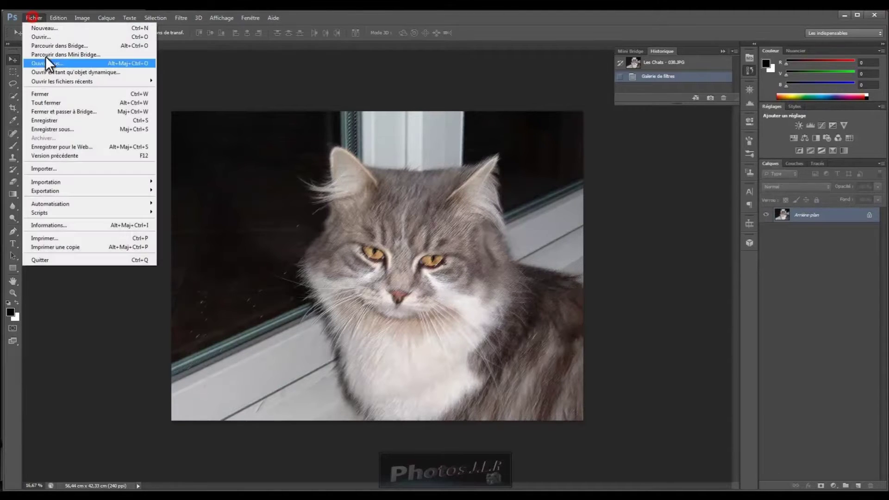
pyautogui.click(57, 129)
pyautogui.press('Return')
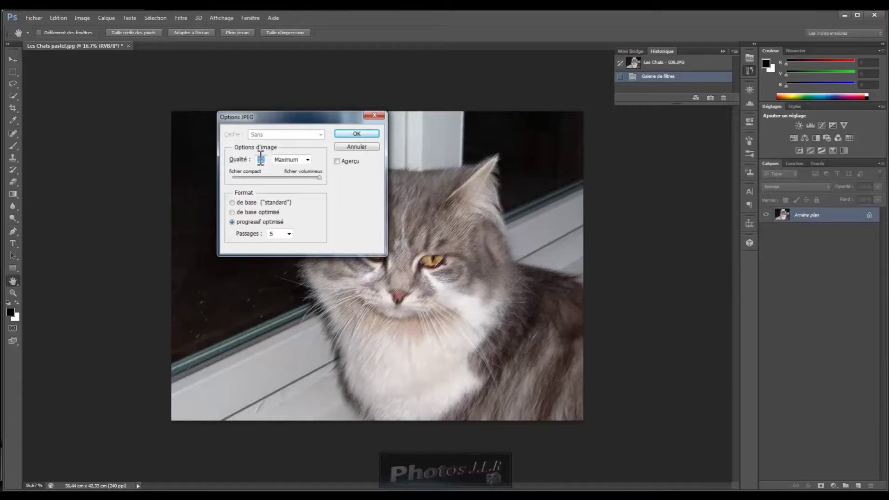
pyautogui.click(366, 133)
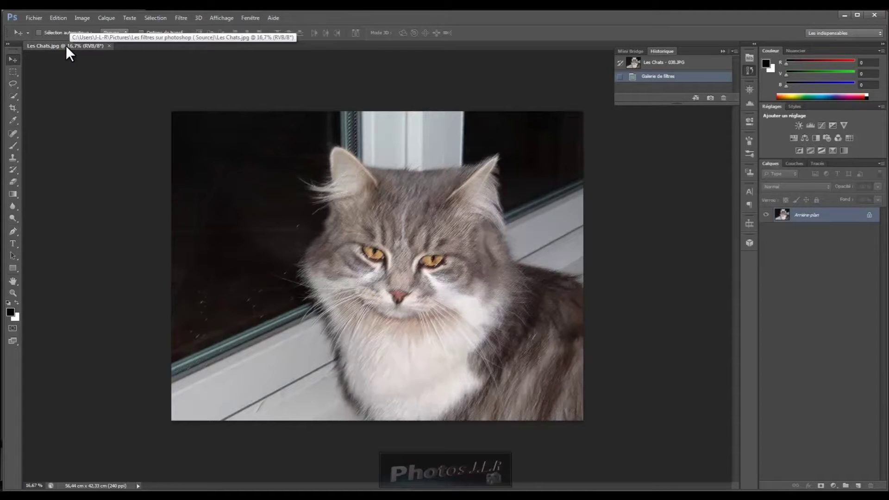
# Return the photo to its original opened state in the history and convert it for smart filters
pyautogui.click(668, 68)
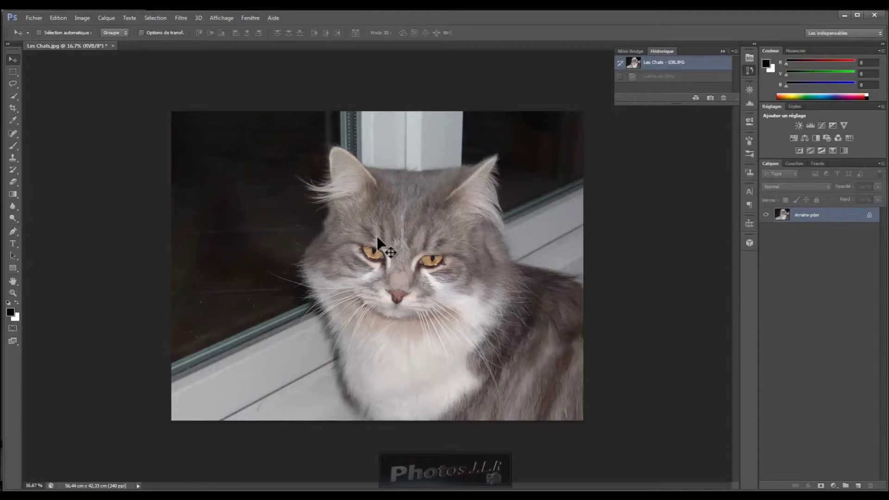
pyautogui.click(182, 18)
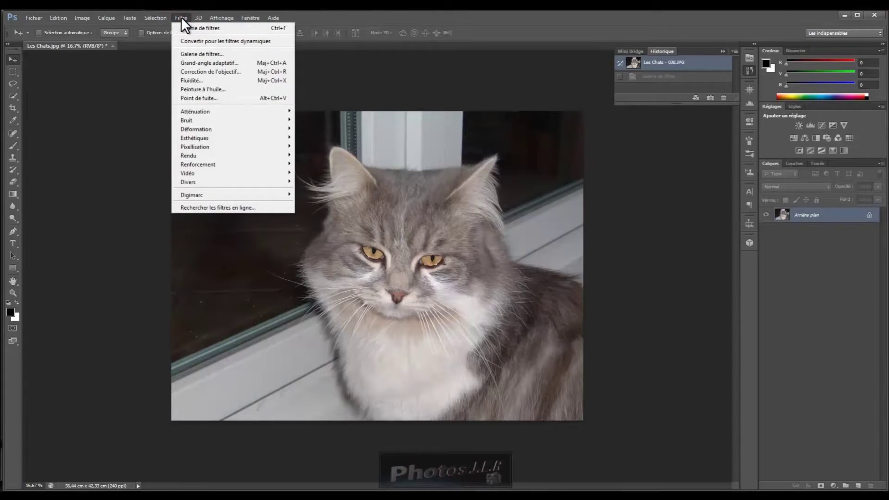
pyautogui.click(202, 41)
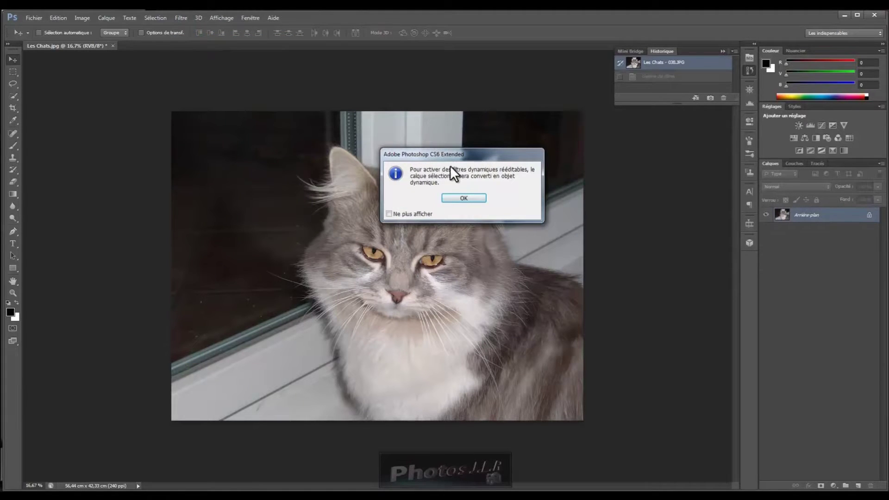
pyautogui.click(464, 197)
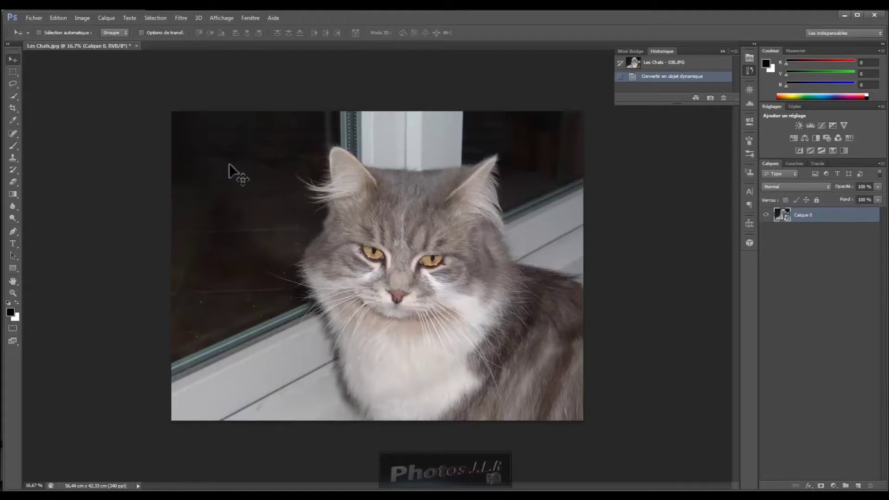
# Save the document in Photoshop format as Les Chats Photoshop in the folder Les filtres sur photoshop ( Source)
pyautogui.hotkey('ctrl', 'shift', 's')
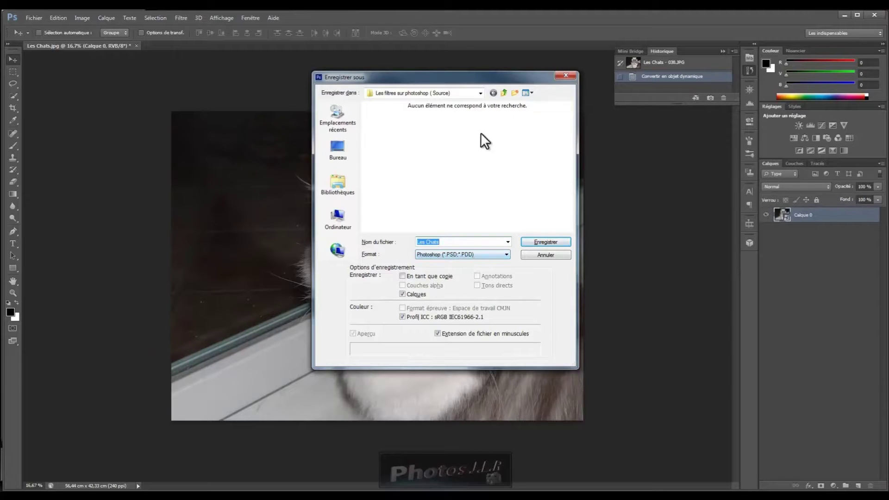
pyautogui.moveTo(480, 77); pyautogui.dragTo(392, 124)
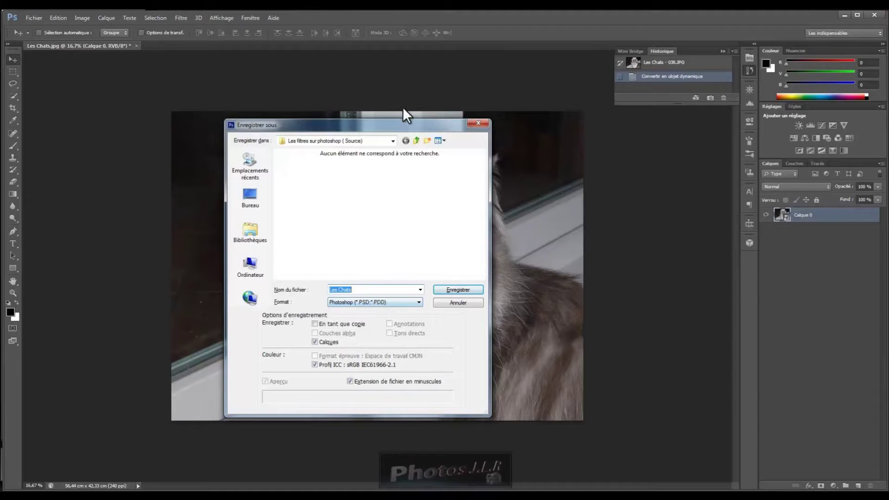
pyautogui.moveTo(384, 124); pyautogui.dragTo(387, 117)
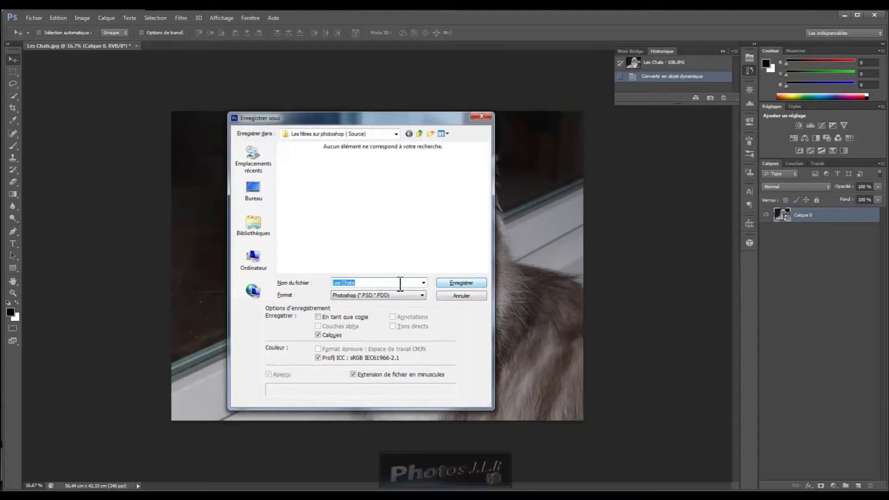
pyautogui.click(357, 283)
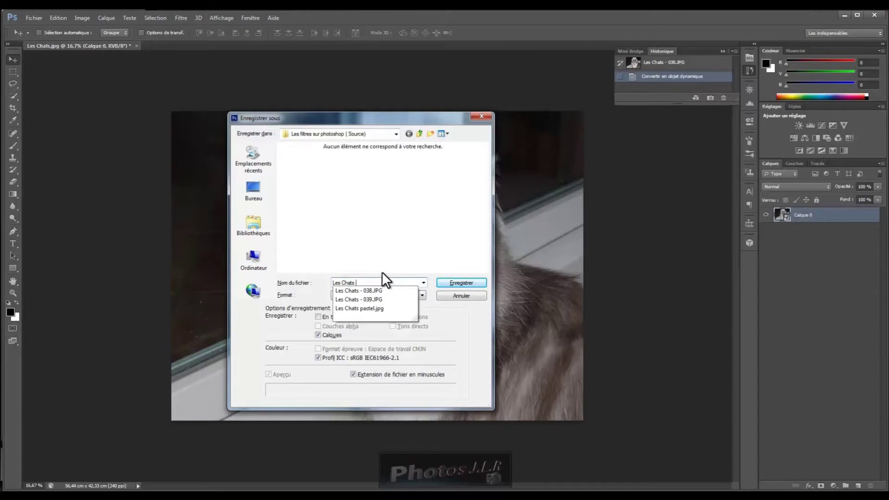
pyautogui.write('Photoshop')
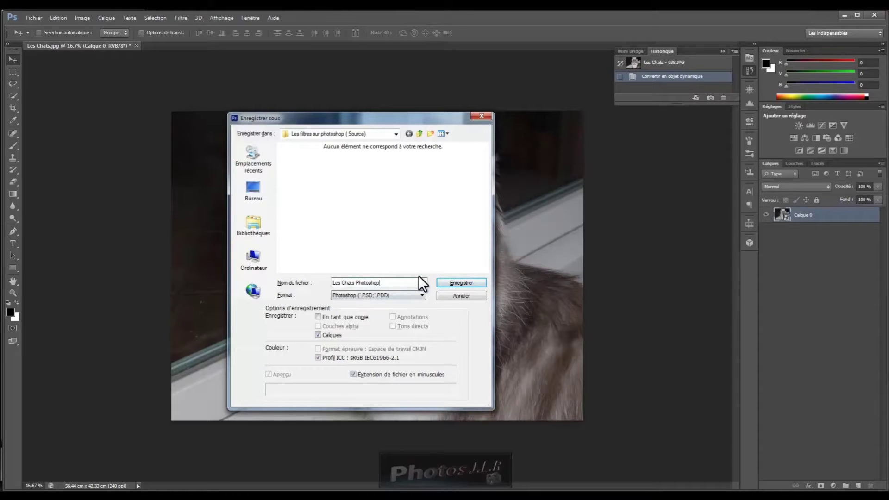
pyautogui.click(461, 282)
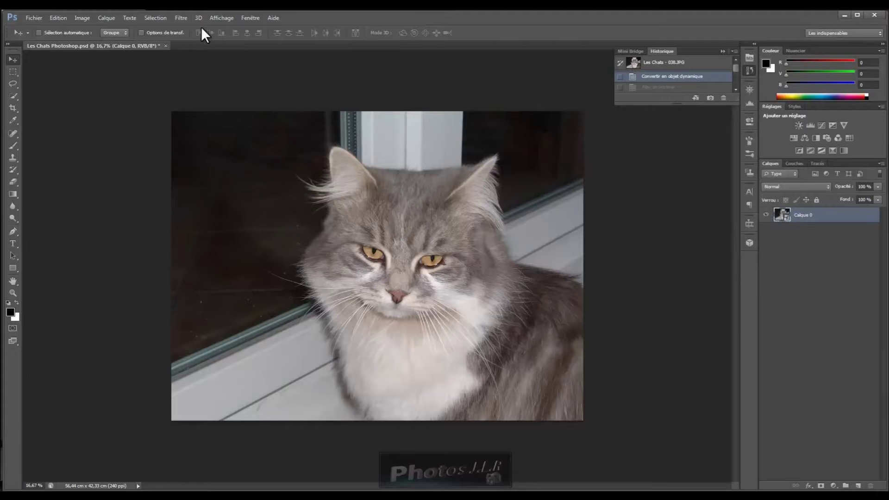
# Apply a Flou gaussien smart filter to Calque 0, increasing the Rayon while previewing the cat's face
pyautogui.click(181, 19)
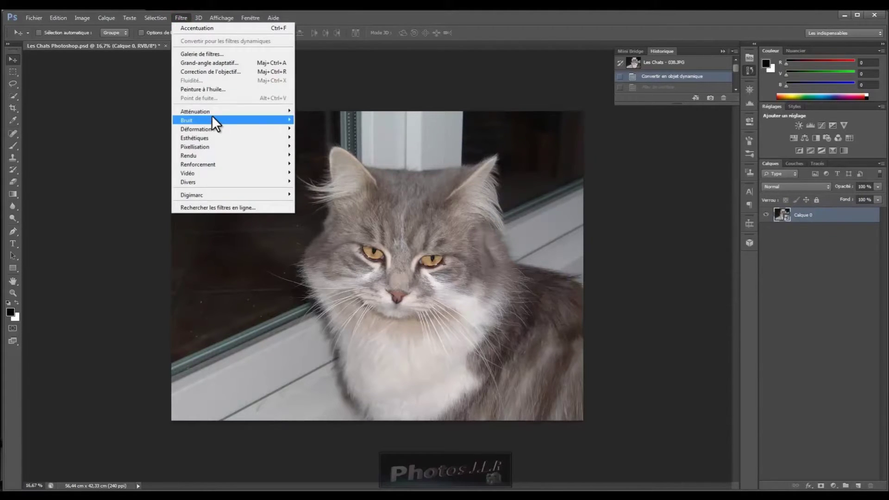
pyautogui.moveTo(212, 114)
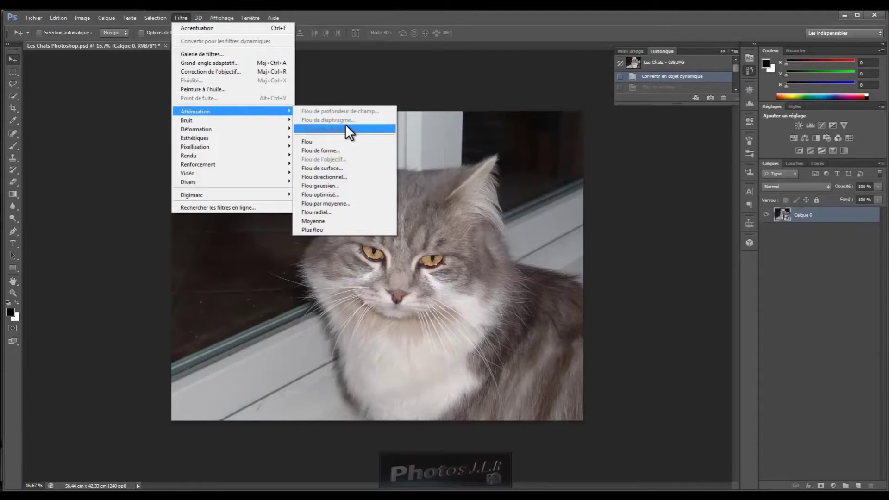
pyautogui.click(322, 186)
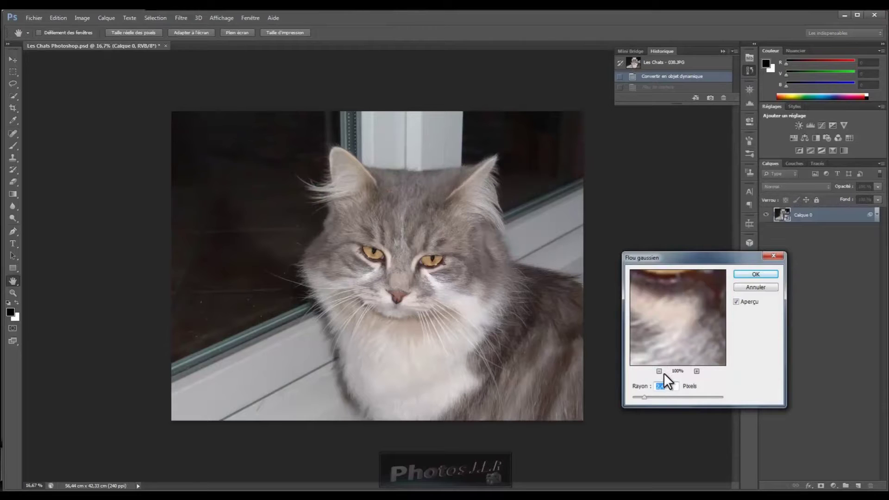
pyautogui.click(659, 371)
pyautogui.click(660, 371)
pyautogui.click(659, 371)
pyautogui.click(659, 371)
pyautogui.click(659, 371)
pyautogui.click(659, 371)
pyautogui.moveTo(697, 313); pyautogui.dragTo(675, 321)
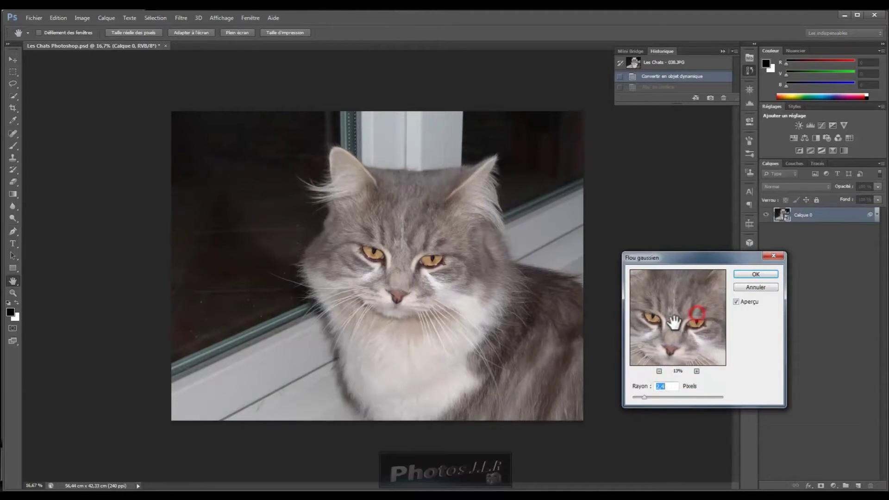
pyautogui.moveTo(660, 396)
pyautogui.mouseDown()
pyautogui.moveTo(671, 394)
pyautogui.moveTo(662, 395)
pyautogui.mouseUp()
pyautogui.click(746, 273)
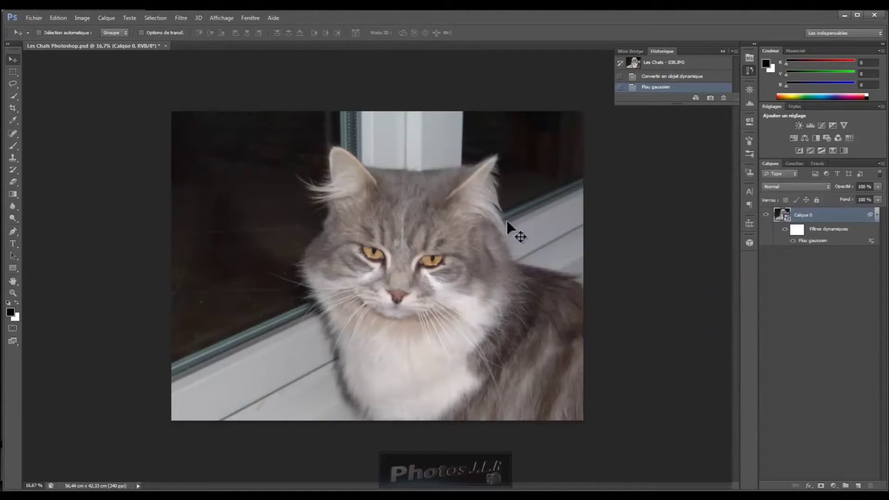
# Apply an Accentuation smart filter to Calque 0 with the Gain raised to 243 %
pyautogui.click(181, 16)
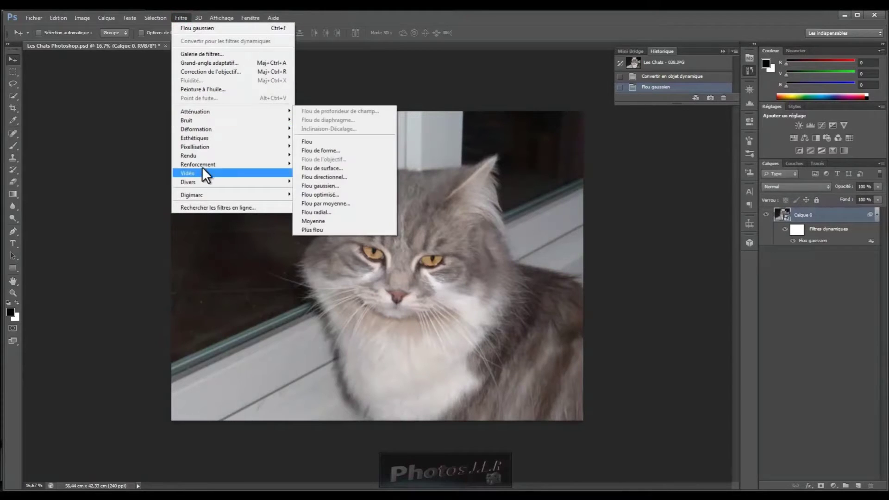
pyautogui.moveTo(201, 164)
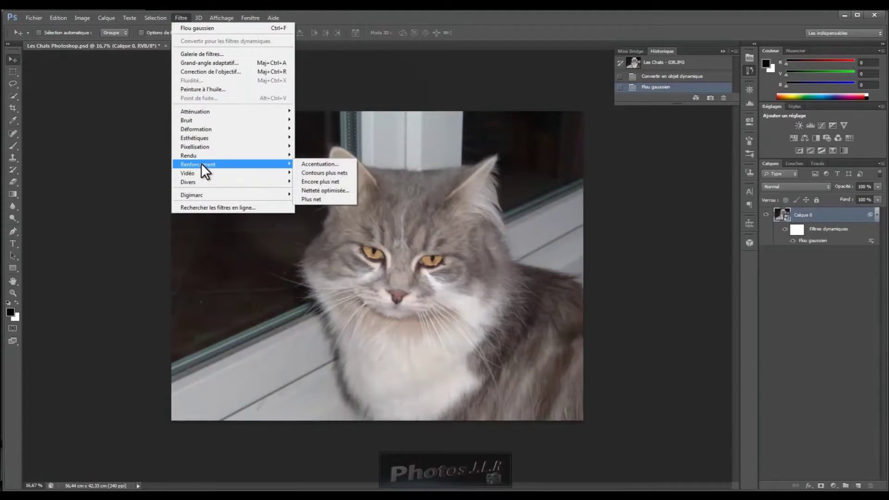
pyautogui.click(336, 163)
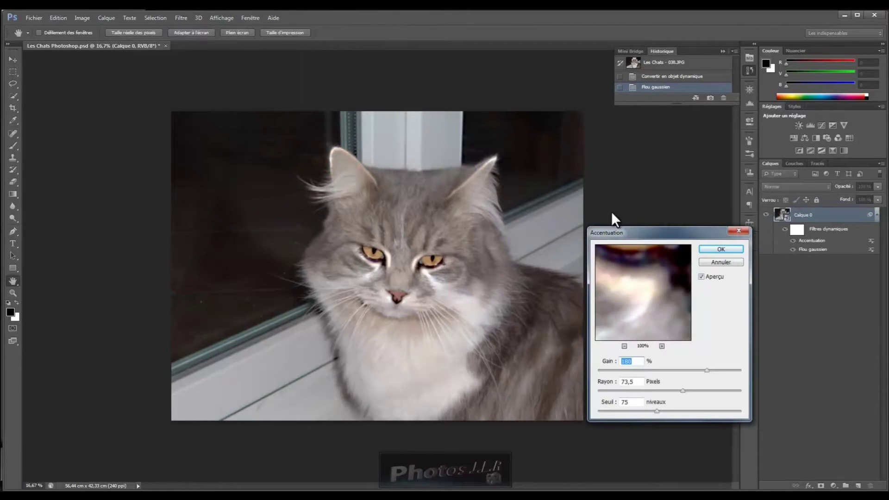
pyautogui.click(625, 346)
pyautogui.click(624, 345)
pyautogui.click(624, 345)
pyautogui.click(624, 345)
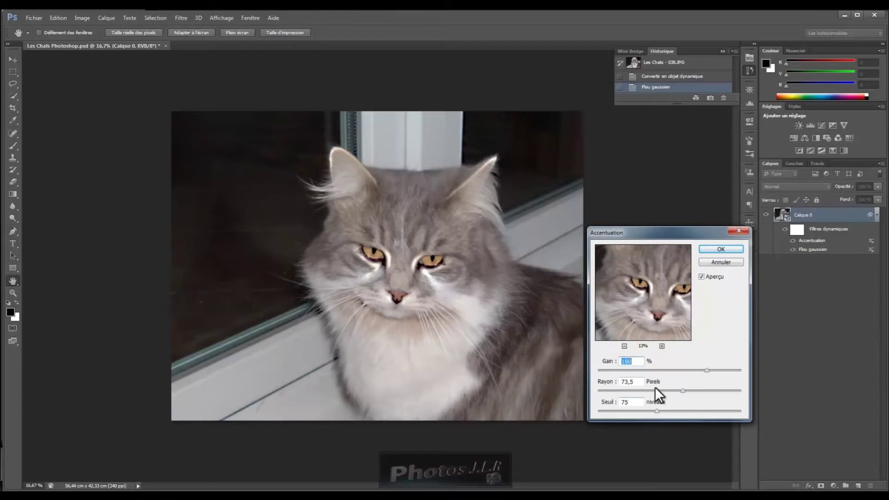
pyautogui.moveTo(707, 369)
pyautogui.mouseDown()
pyautogui.moveTo(676, 370)
pyautogui.moveTo(721, 369)
pyautogui.mouseUp()
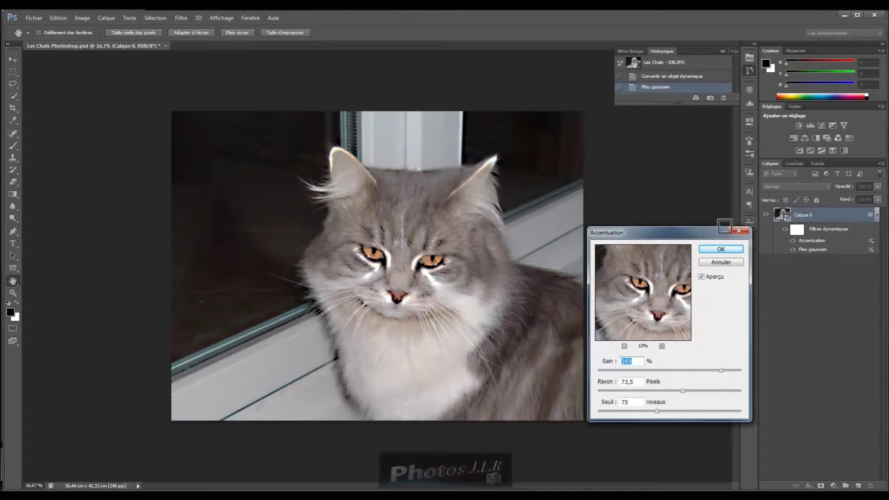
pyautogui.click(721, 250)
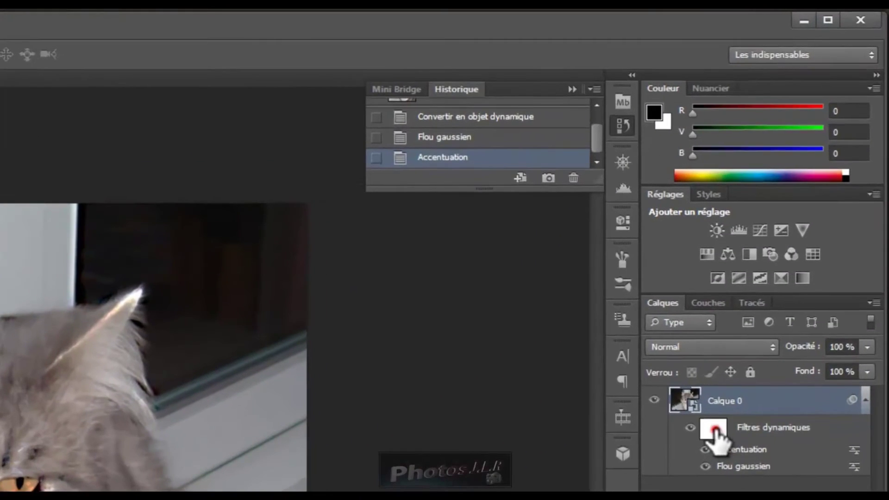
# Draw a linear black-to-white gradient on the smart filter mask, from the photo's upper edge down to just above the cat's eyes
pyautogui.click(736, 376)
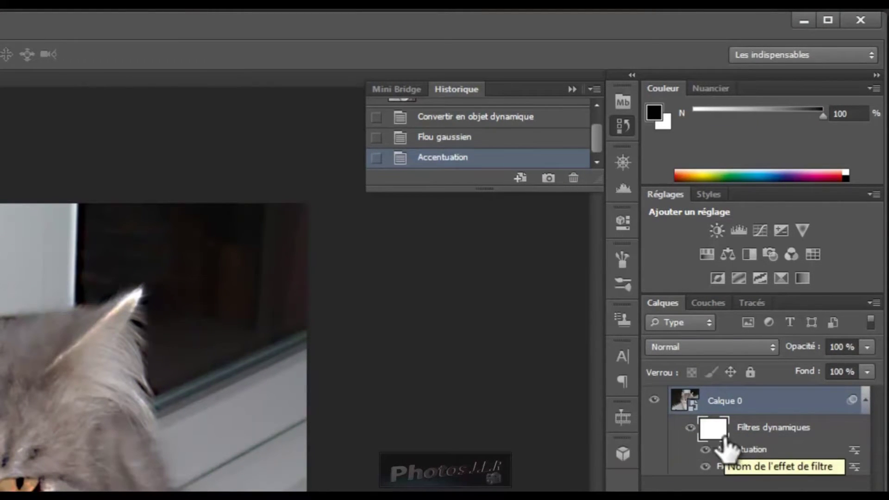
pyautogui.click(687, 401)
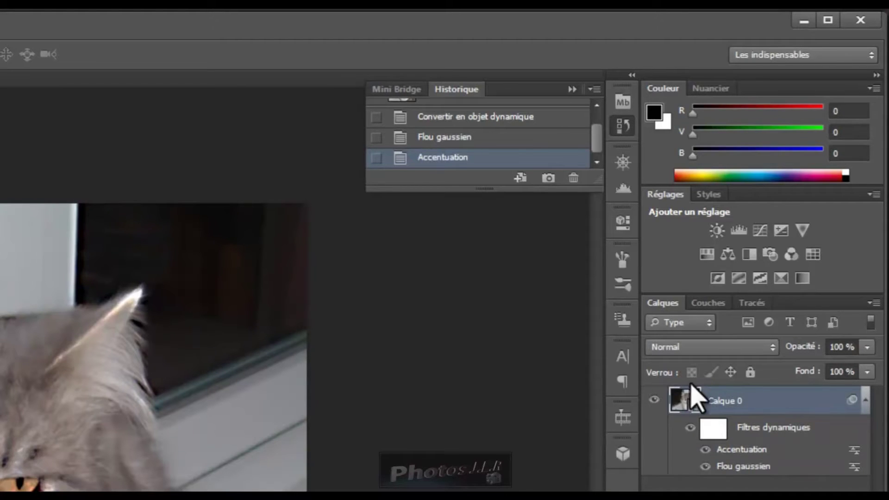
pyautogui.click(712, 431)
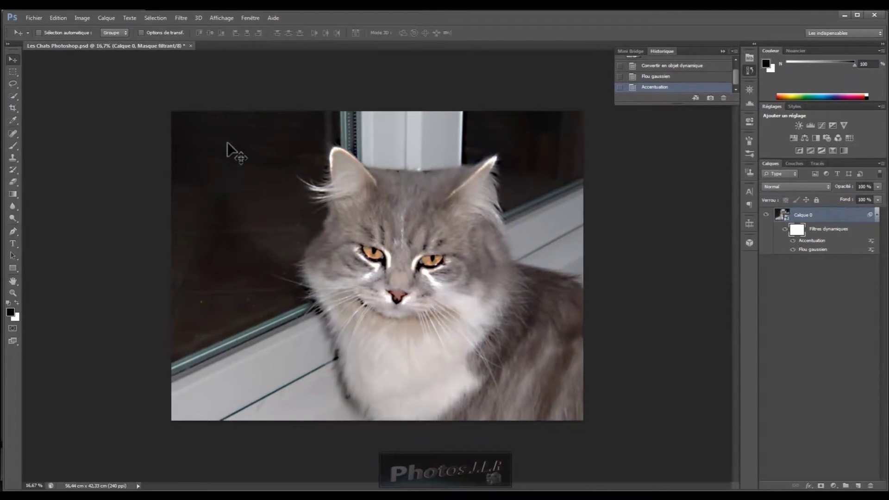
pyautogui.click(13, 194)
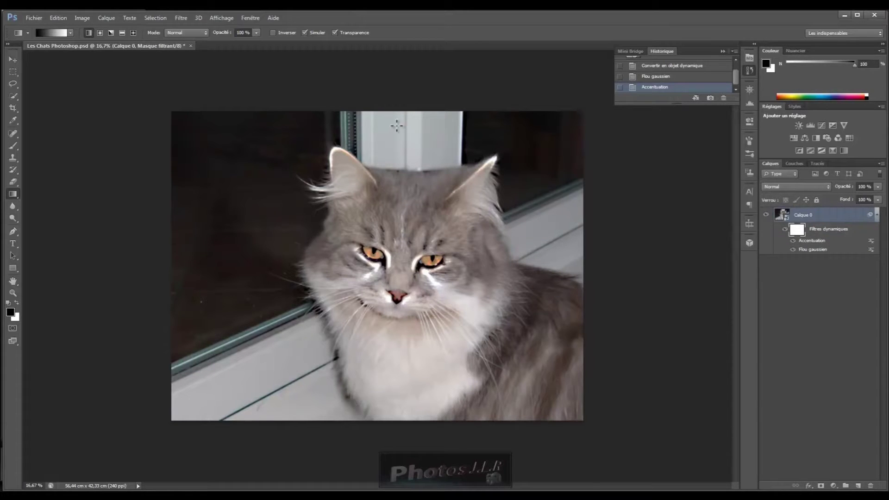
pyautogui.moveTo(391, 114); pyautogui.dragTo(394, 238)
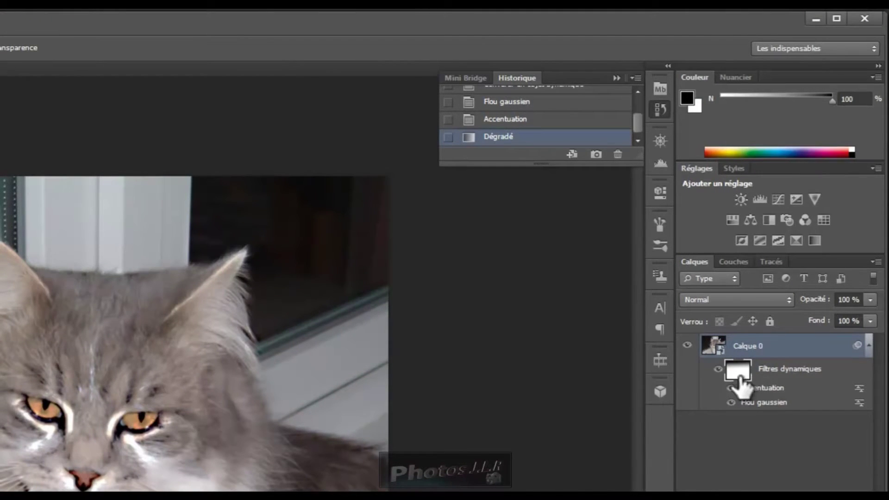
# Compare the Accentuation and Flou gaussien smart filters by switching each off and on, leaving Accentuation off
pyautogui.click(734, 389)
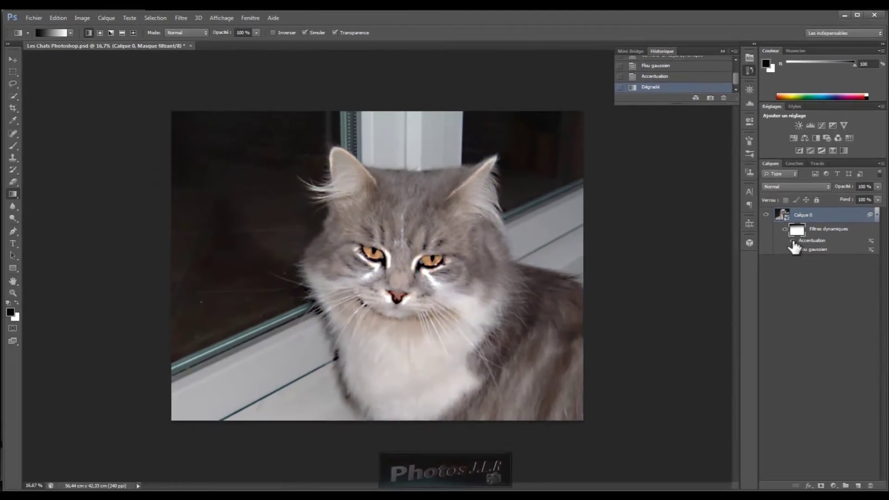
pyautogui.click(794, 250)
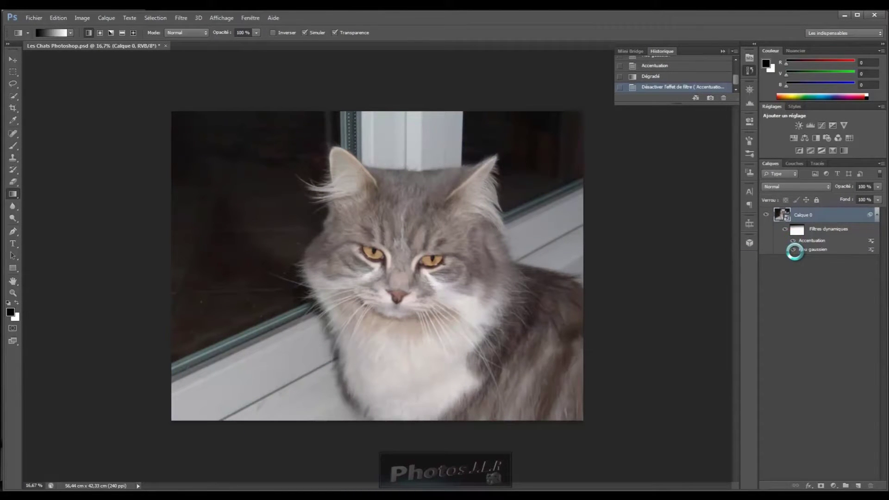
pyautogui.click(794, 250)
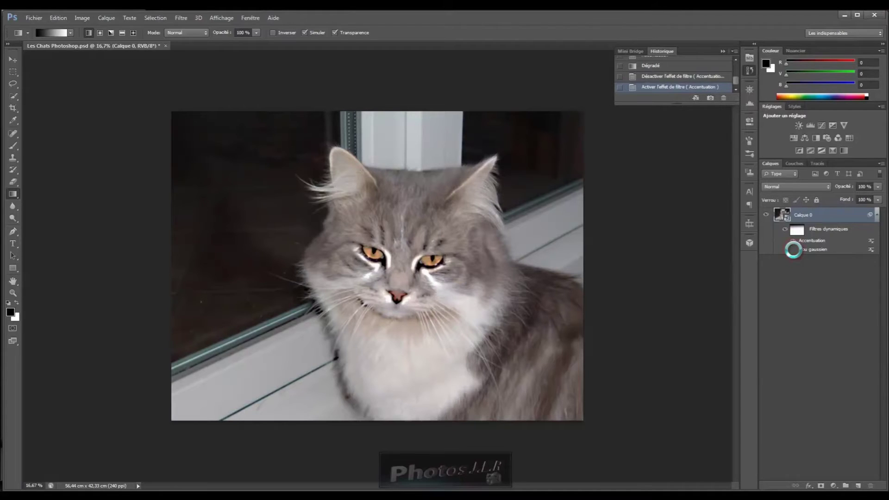
pyautogui.click(793, 249)
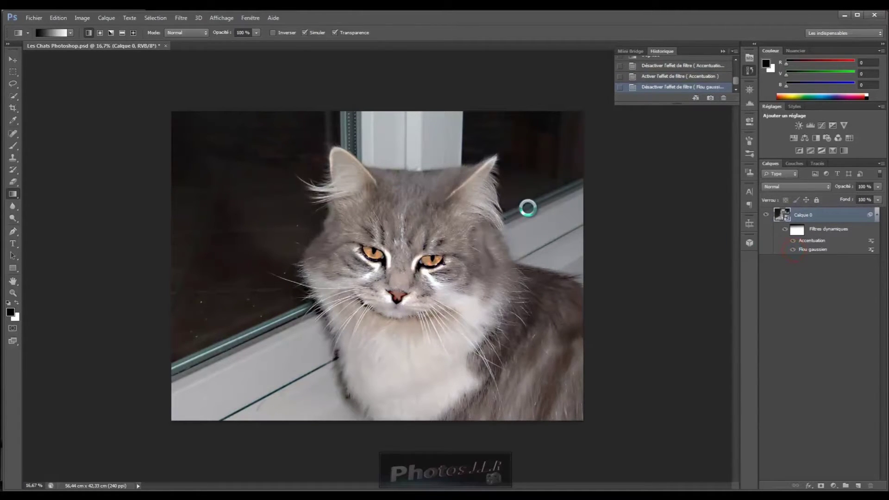
pyautogui.click(793, 250)
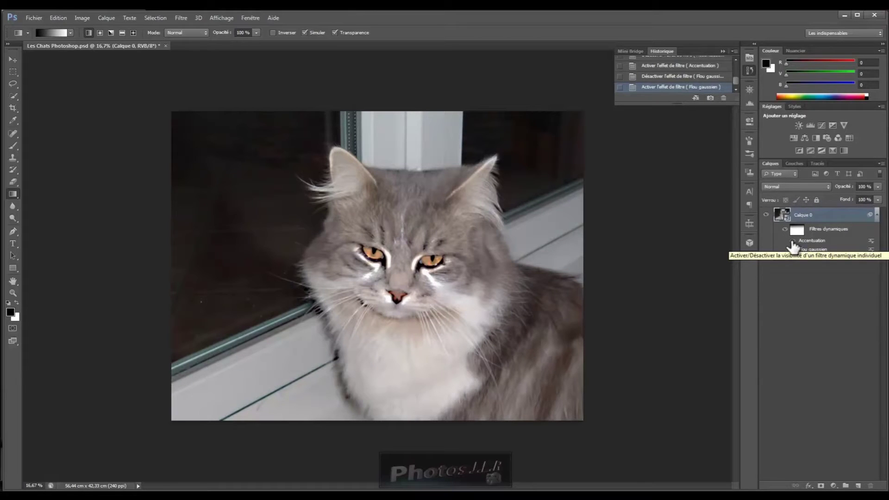
pyautogui.click(793, 241)
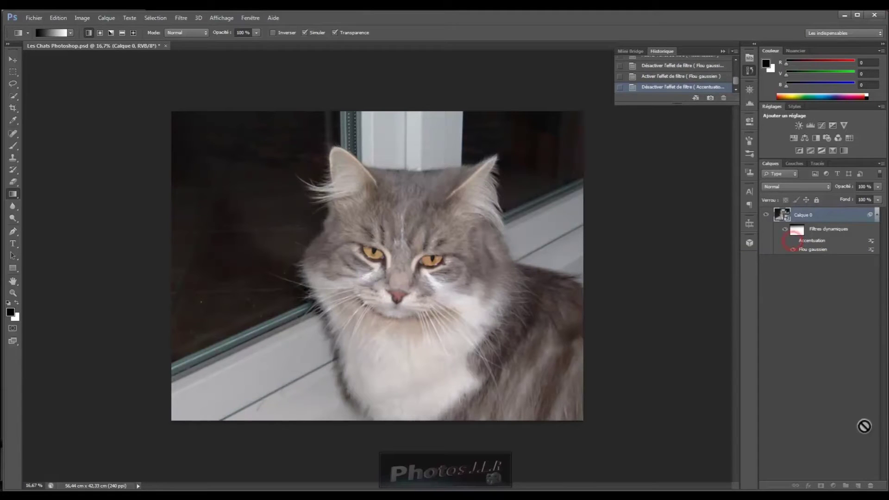
# Delete the Accentuation smart filter from Calque 0 and duplicate the layer under the name 01
pyautogui.moveTo(870, 487); pyautogui.dragTo(871, 486)
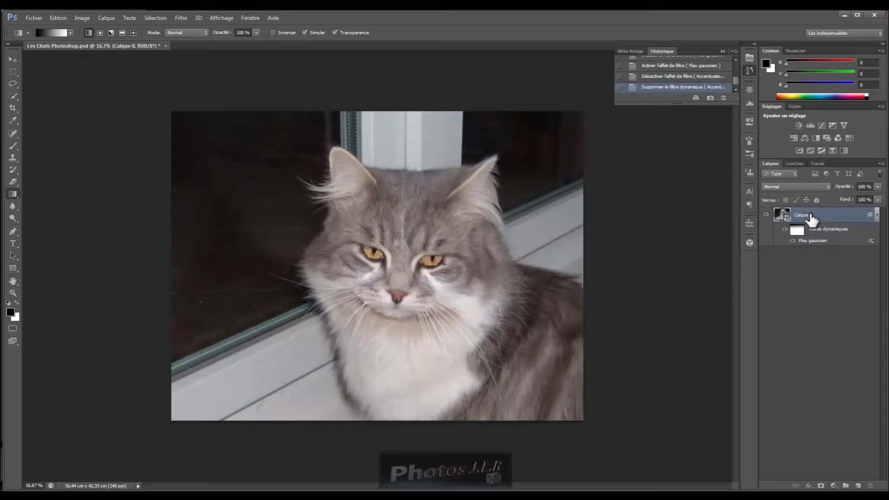
pyautogui.rightClick(828, 214)
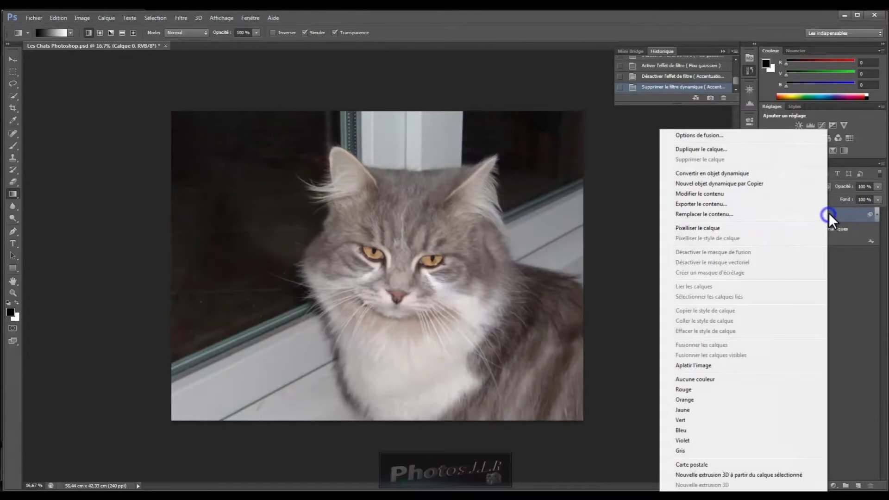
pyautogui.click(698, 149)
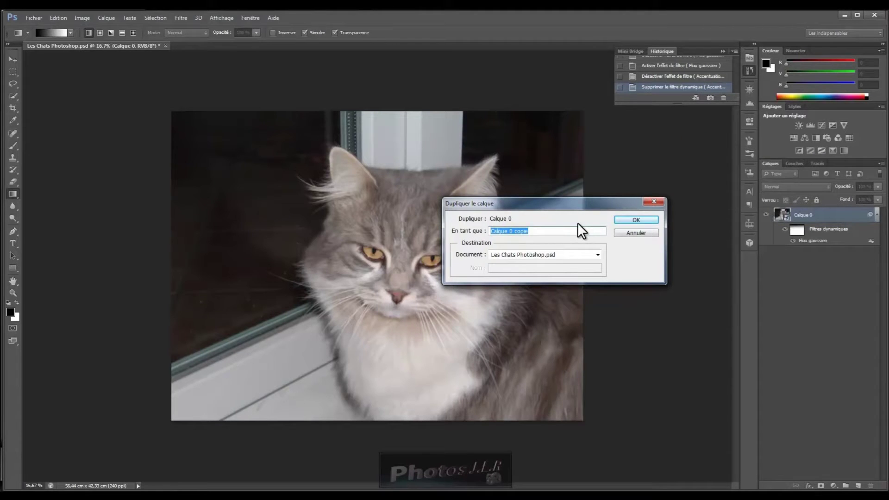
pyautogui.write('01')
pyautogui.click(636, 220)
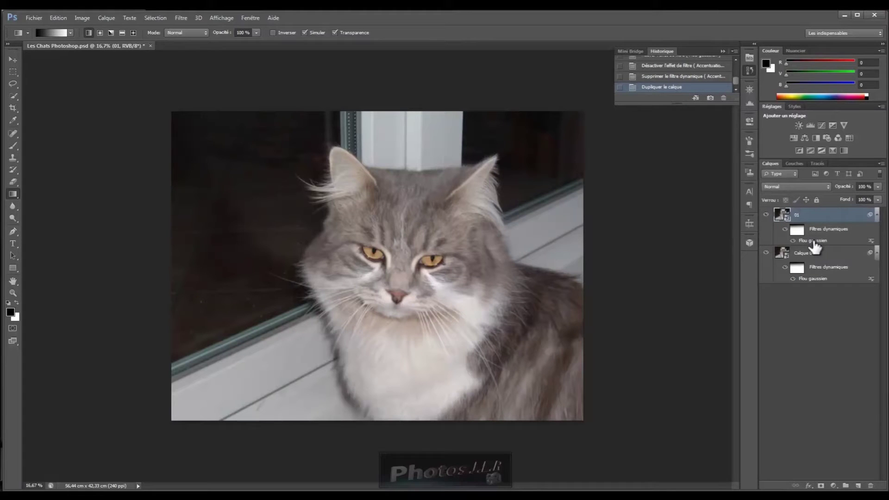
# Replace layer 01's Flou gaussien smart filter with an Accentuation filter at Gain 243 %, Rayon 73,5 pixels and Seuil 75
pyautogui.moveTo(815, 248); pyautogui.dragTo(871, 486)
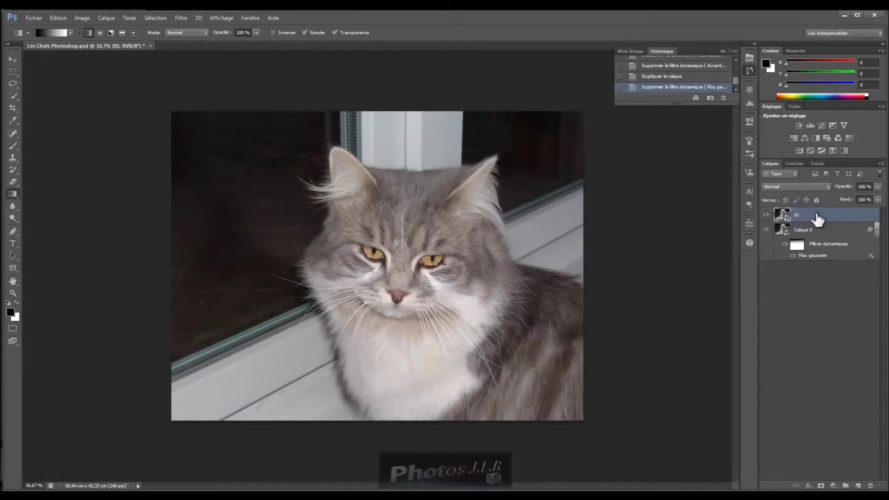
pyautogui.click(182, 17)
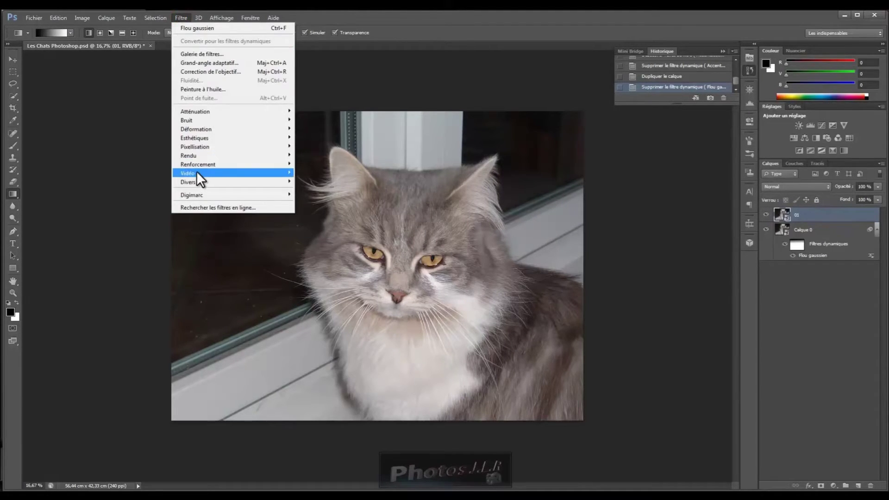
pyautogui.moveTo(196, 163)
pyautogui.click(313, 163)
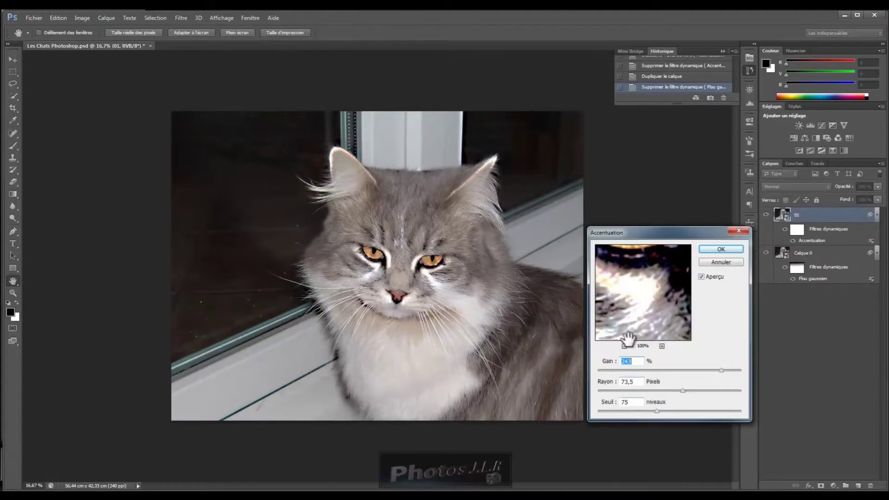
pyautogui.click(624, 346)
pyautogui.click(624, 344)
pyautogui.click(624, 343)
pyautogui.click(624, 343)
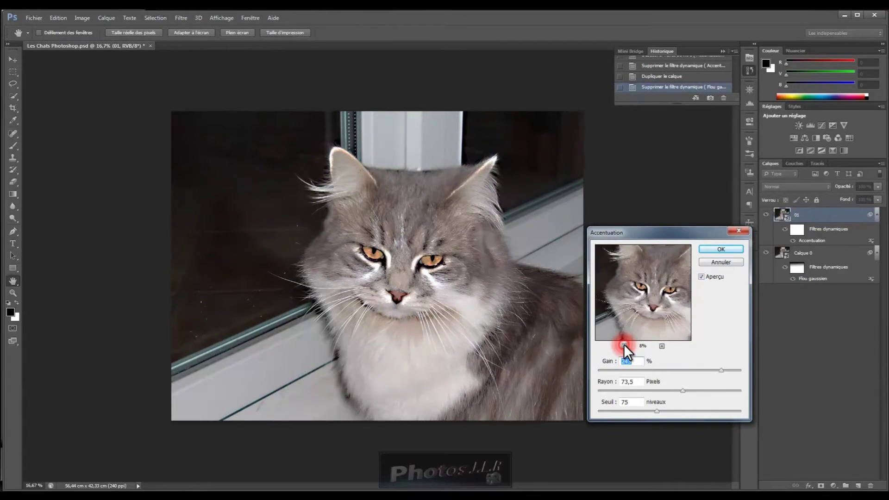
pyautogui.click(718, 249)
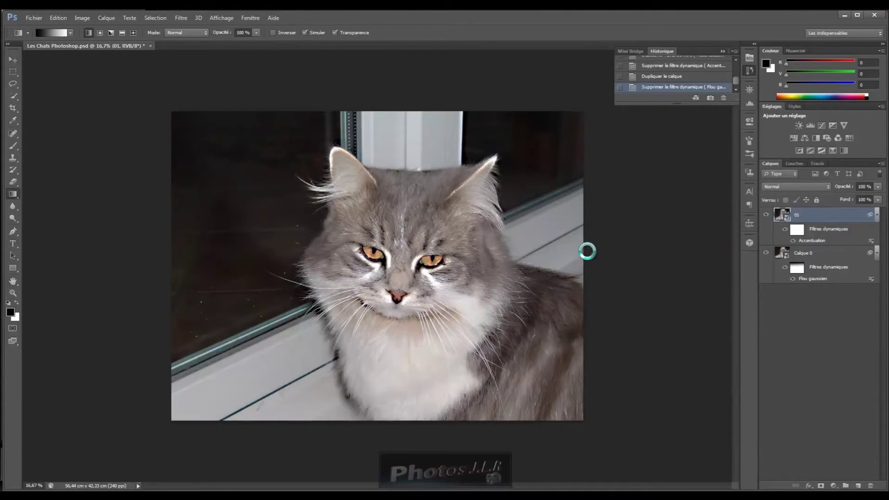
# Draw a black-to-white linear gradient on layer 01's smart filter mask, from the cat's forehead down to below its chin
pyautogui.click(798, 232)
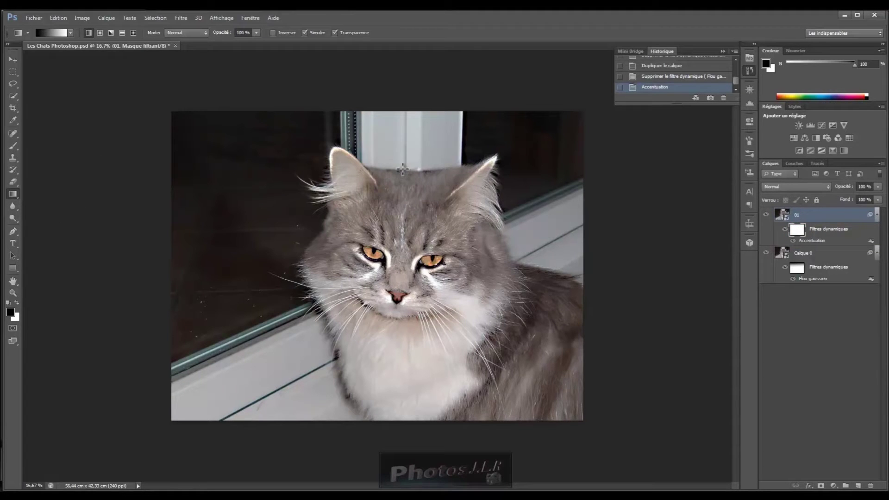
pyautogui.moveTo(402, 185); pyautogui.dragTo(393, 332)
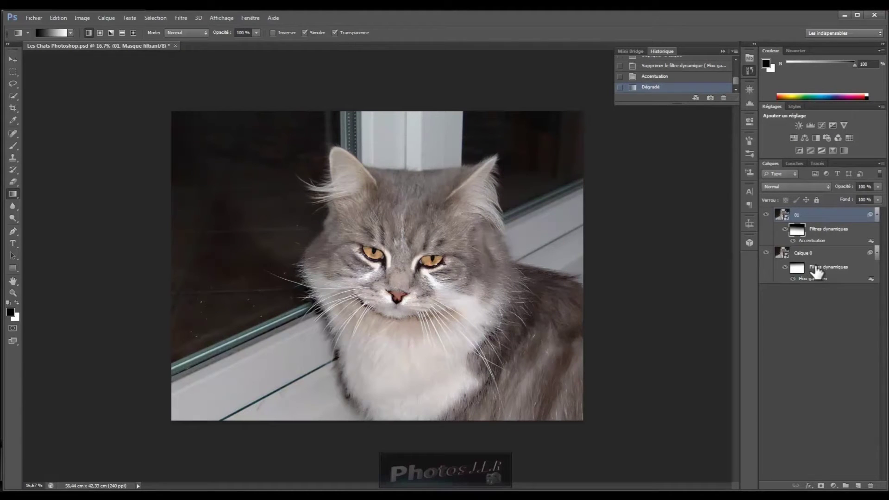
# Remove all smart filters from Calque 0 and apply a new Flou gaussien smart filter with a Rayon of 5,1 pixels
pyautogui.moveTo(821, 273); pyautogui.dragTo(874, 487)
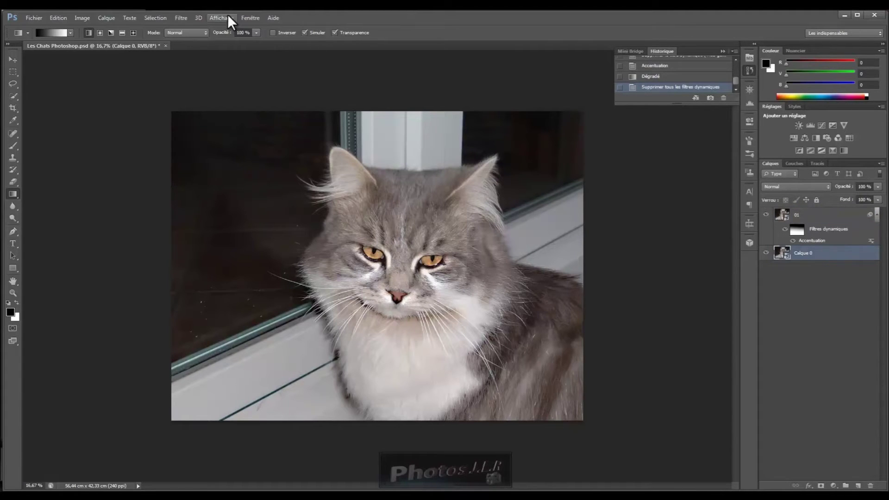
pyautogui.click(179, 16)
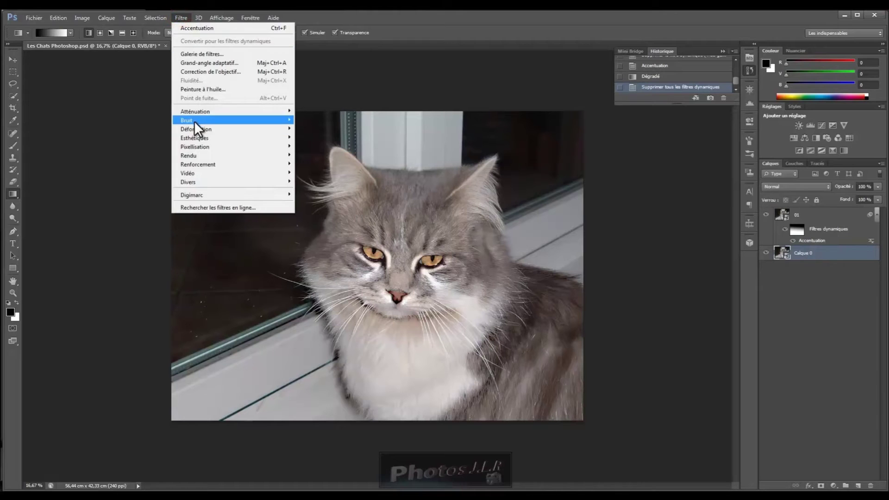
pyautogui.moveTo(194, 111)
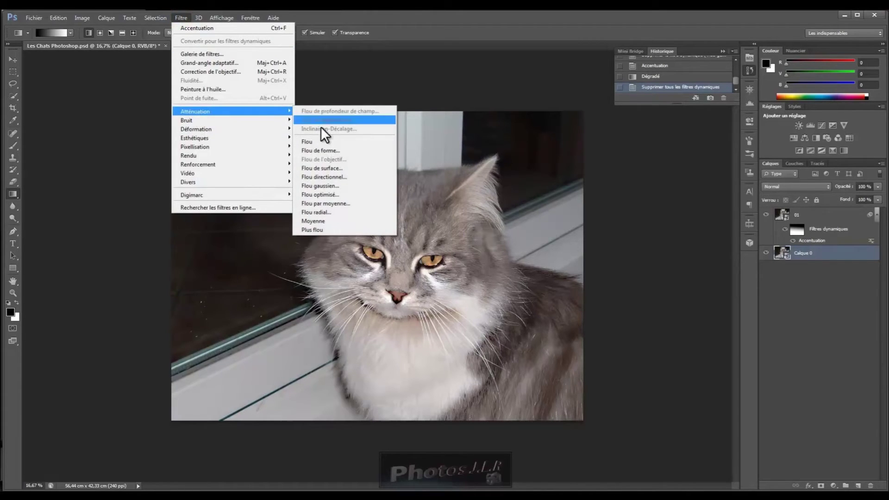
pyautogui.click(315, 186)
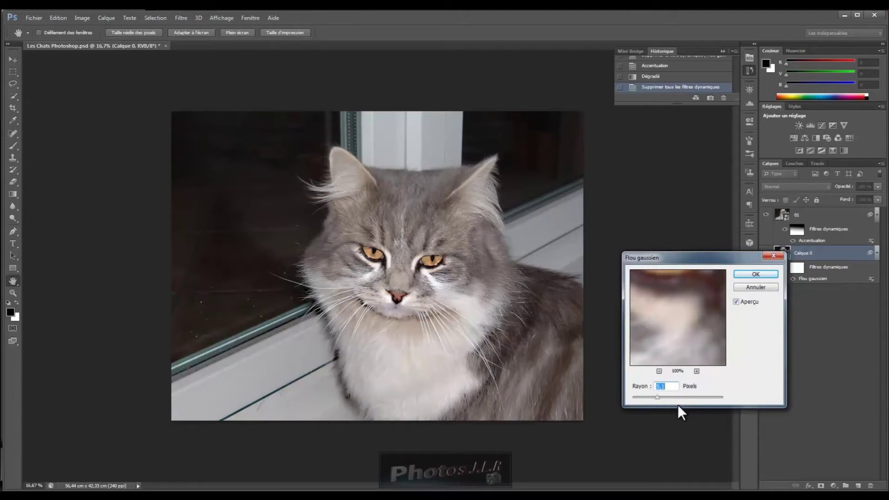
pyautogui.click(660, 371)
pyautogui.click(659, 371)
pyautogui.click(660, 371)
pyautogui.click(660, 371)
pyautogui.click(659, 371)
pyautogui.click(659, 371)
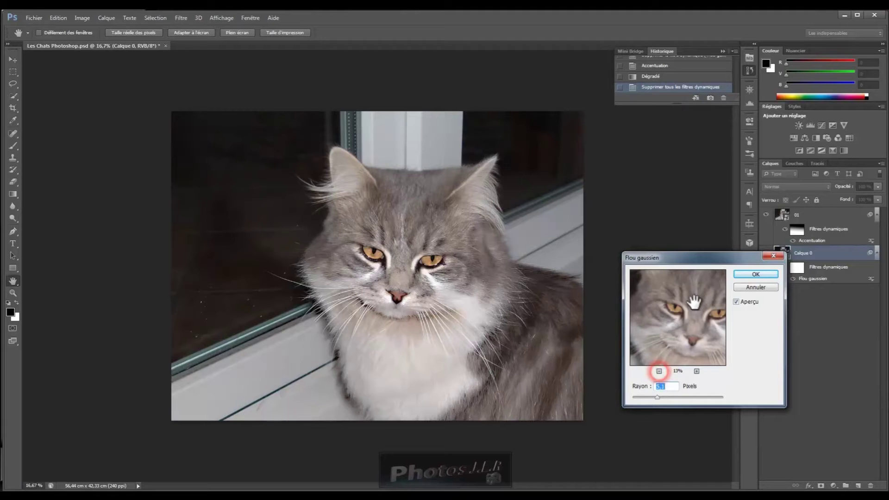
pyautogui.click(756, 274)
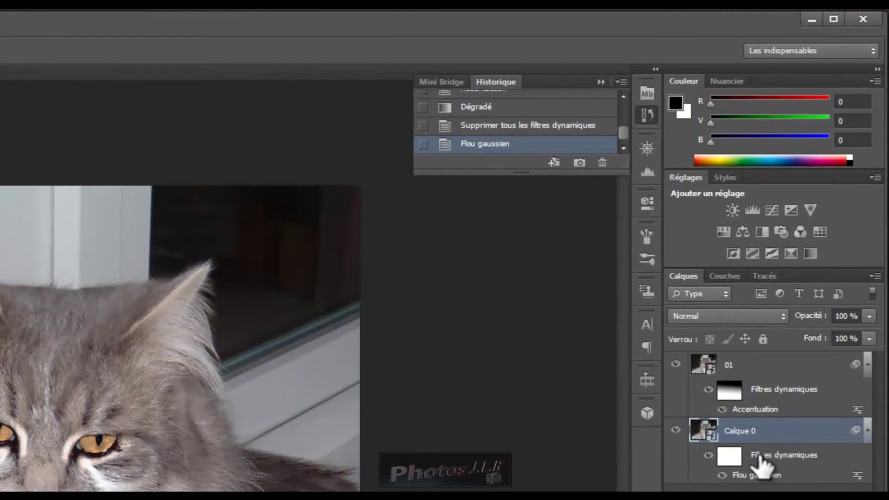
# Draw a linear gradient on Calque 0's smart filter mask, from the photo's lower edge diagonally up to the cat's back
pyautogui.click(729, 457)
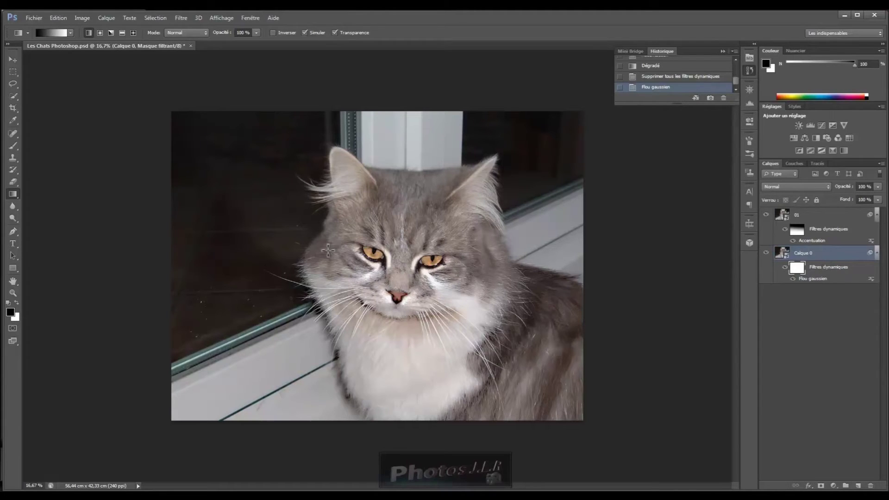
pyautogui.click(12, 193)
pyautogui.moveTo(422, 420); pyautogui.dragTo(519, 277)
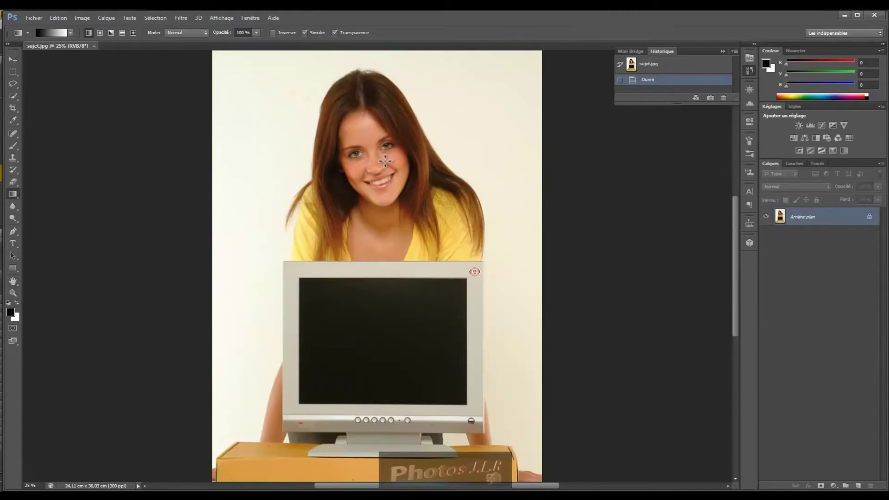
# Apply a Flou gaussien filter with a Rayon of about 22 pixels to the Arrière-plan layer of sujet.jpg
pyautogui.click(181, 18)
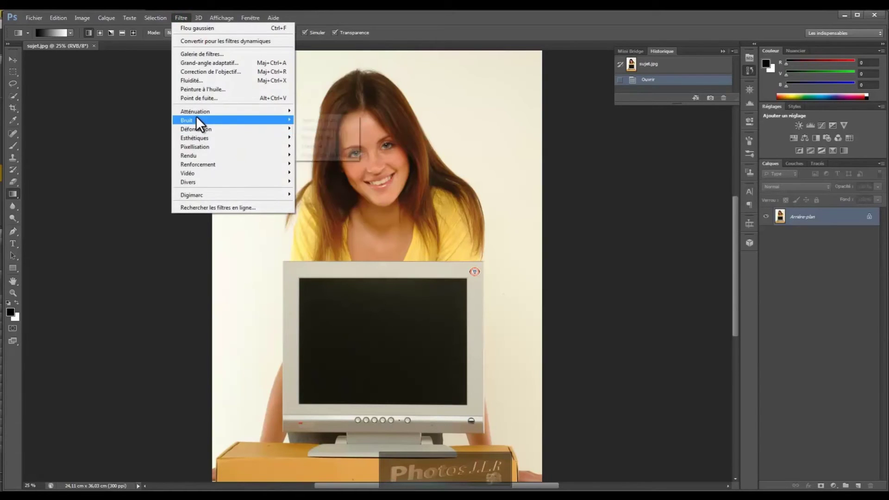
pyautogui.moveTo(198, 111)
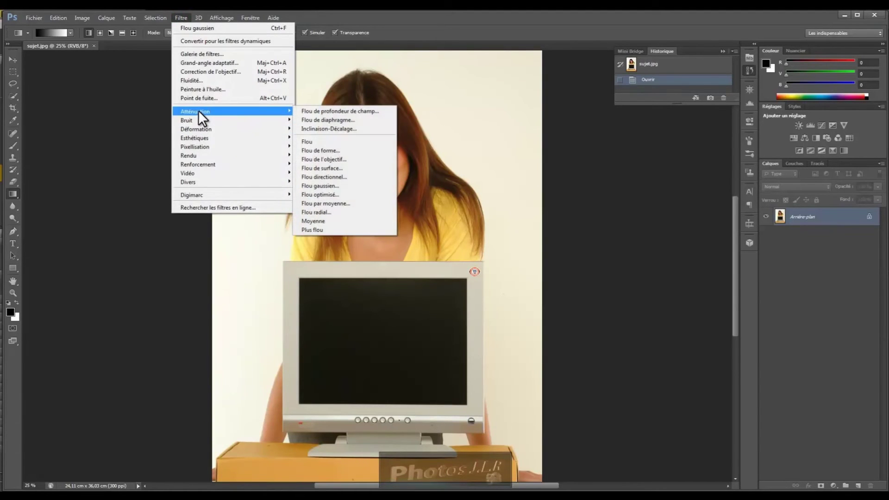
pyautogui.click(318, 185)
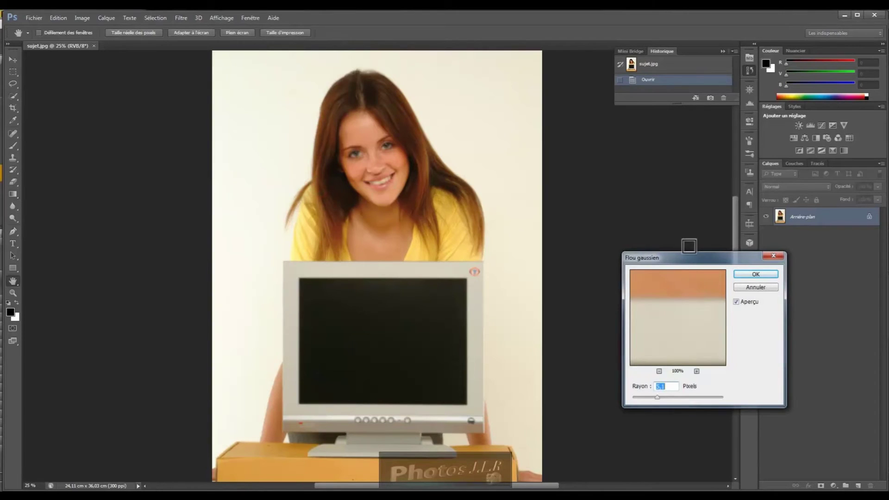
pyautogui.moveTo(700, 257); pyautogui.dragTo(641, 225)
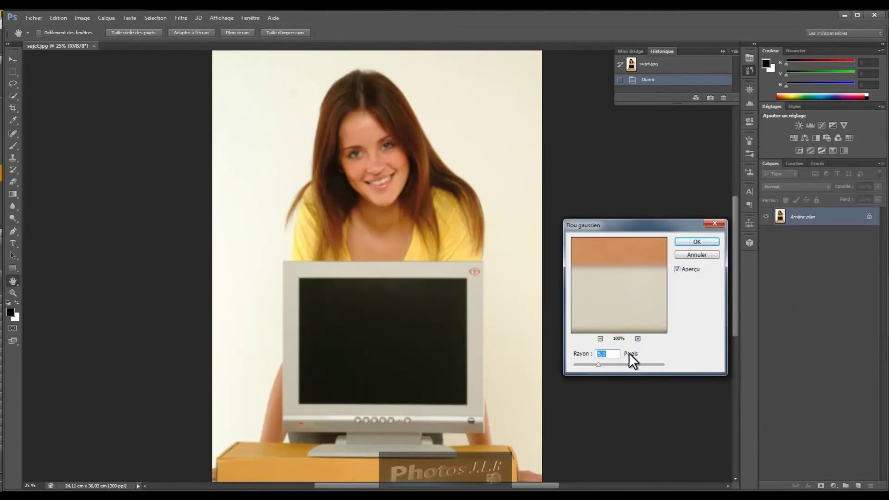
pyautogui.click(600, 339)
pyautogui.click(601, 339)
pyautogui.click(600, 339)
pyautogui.click(600, 339)
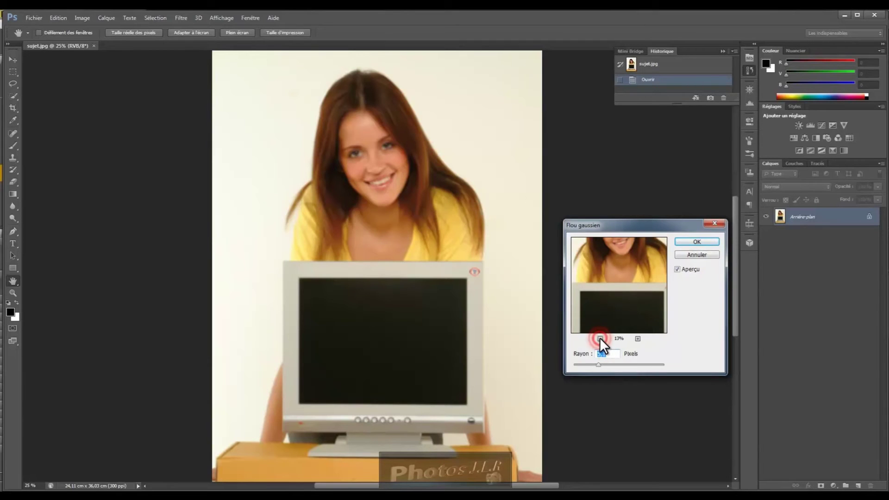
pyautogui.click(599, 338)
pyautogui.click(600, 338)
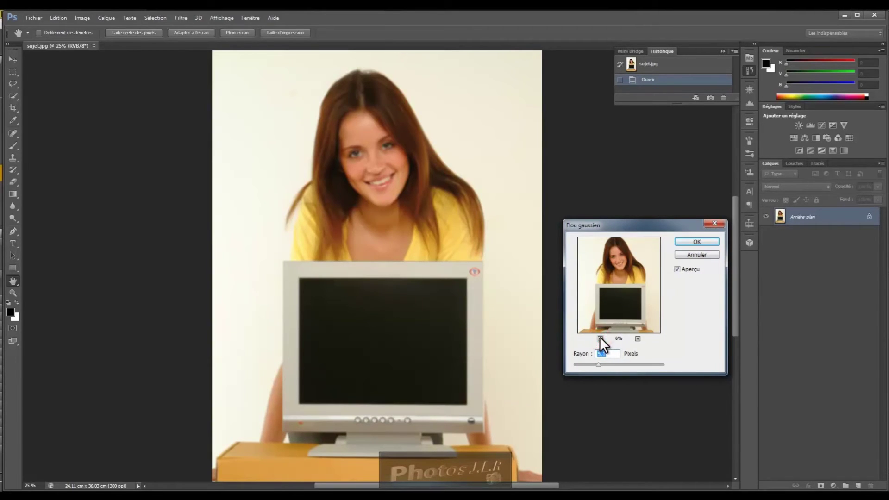
pyautogui.moveTo(599, 364)
pyautogui.mouseDown()
pyautogui.moveTo(630, 365)
pyautogui.moveTo(615, 366)
pyautogui.mouseUp()
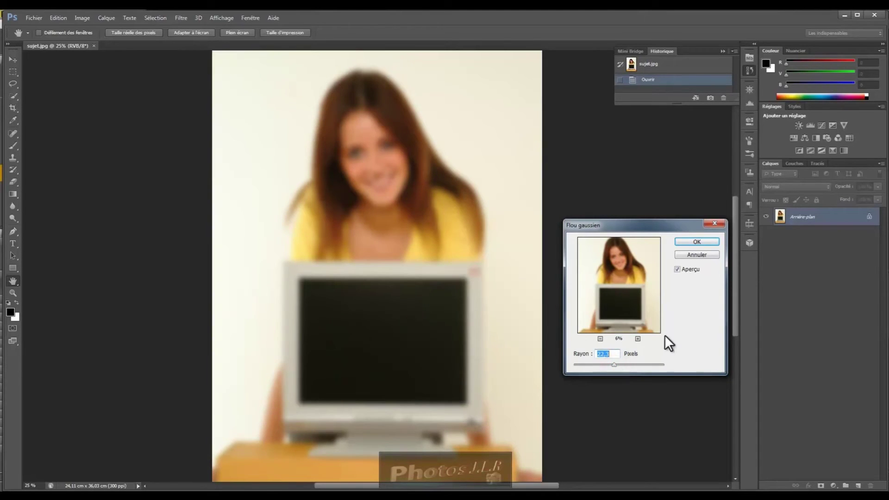
pyautogui.click(709, 241)
pyautogui.press('g')
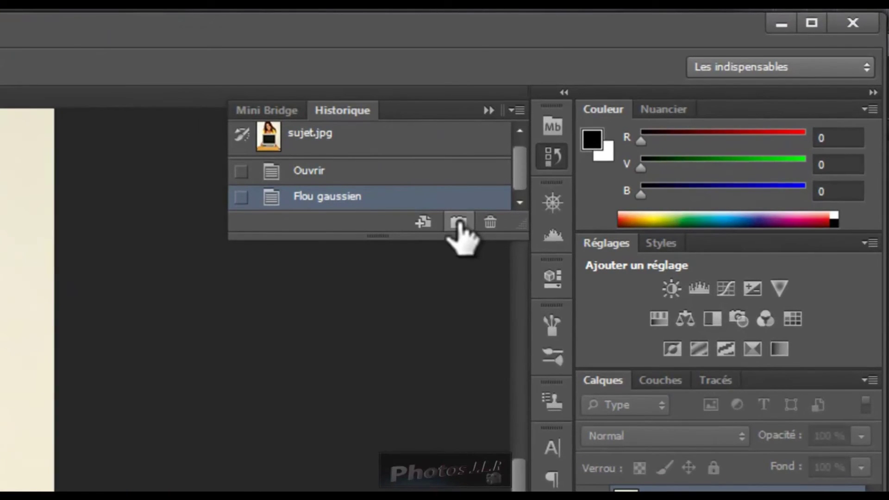
# Create a history snapshot of the blurred image and rename it Flou
pyautogui.click(460, 226)
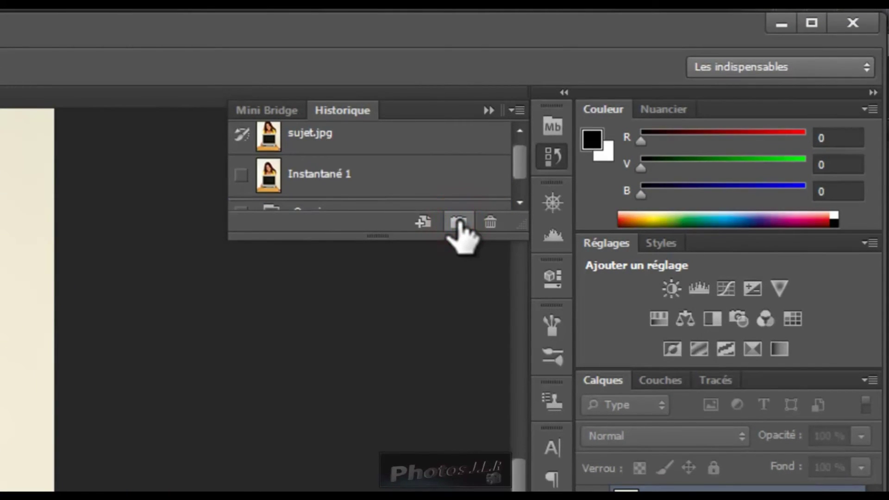
pyautogui.doubleClick(319, 174)
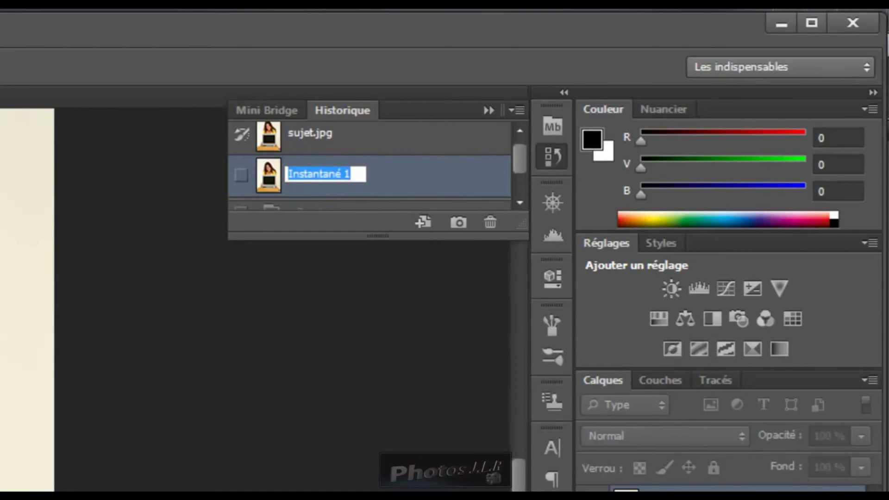
pyautogui.write('Flou')
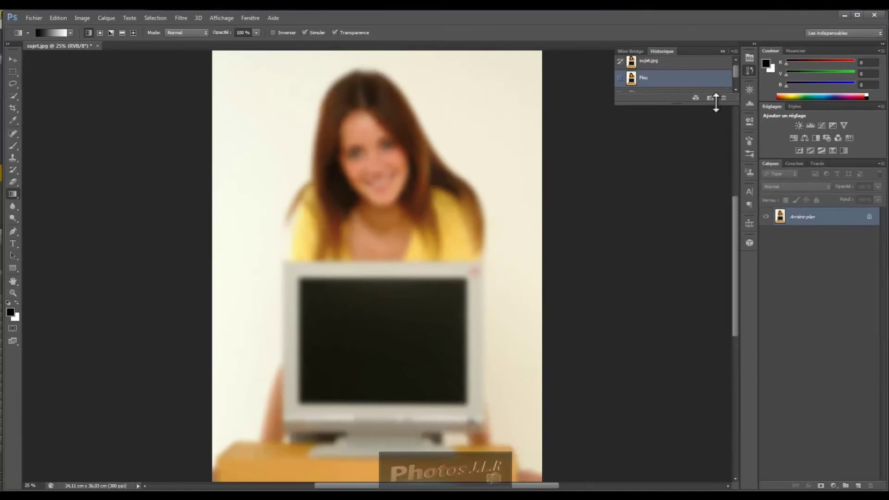
pyautogui.press('Return')
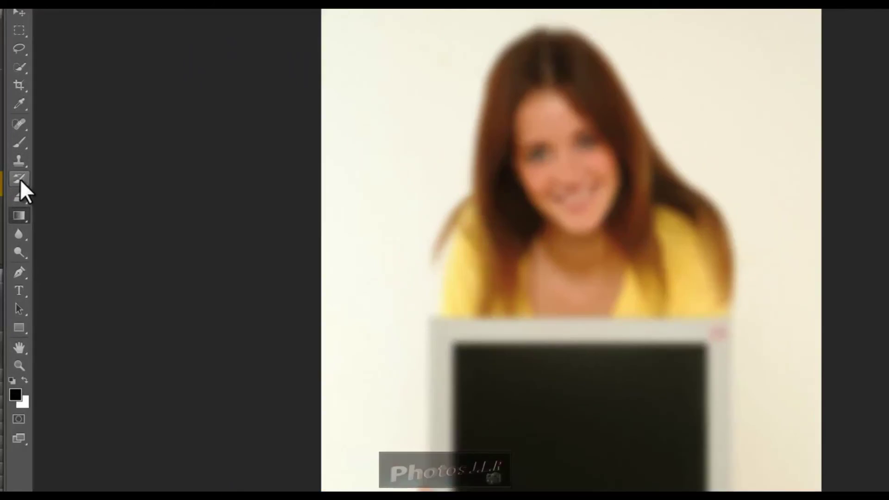
# Choose the Forme d'historique tool and resize its soft brush over the woman's face to a diameter of about 723 px
pyautogui.click(14, 170)
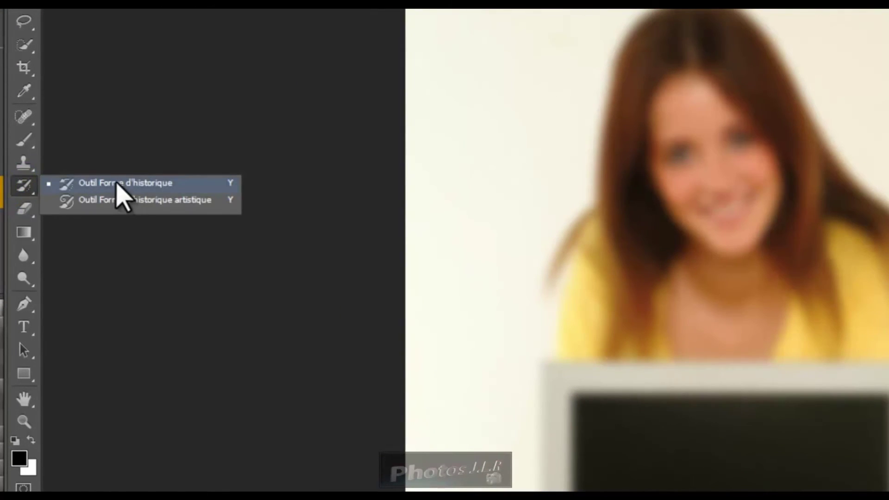
pyautogui.click(116, 182)
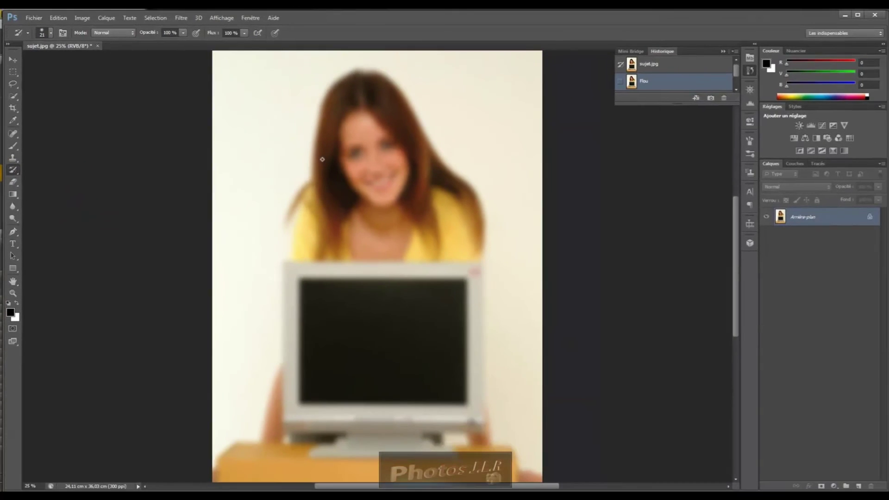
pyautogui.moveTo(357, 153); pyautogui.dragTo(407, 146)
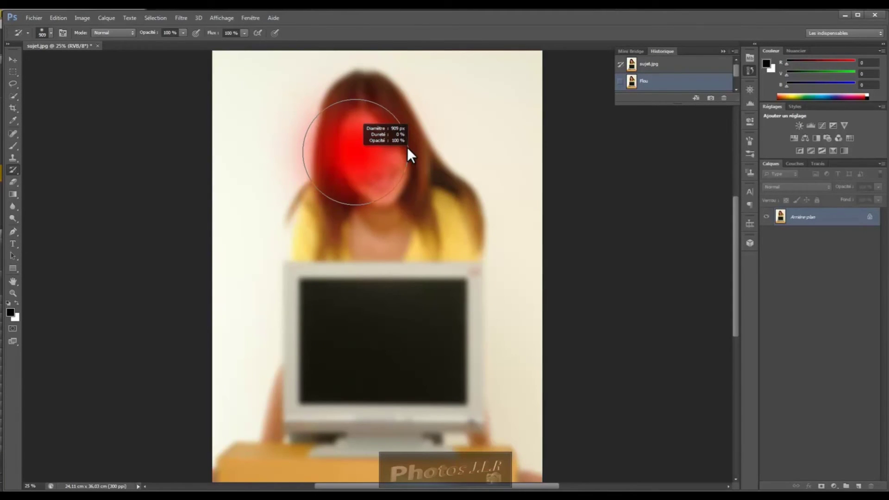
pyautogui.moveTo(407, 146)
pyautogui.mouseDown()
pyautogui.moveTo(393, 148)
pyautogui.moveTo(436, 150)
pyautogui.moveTo(357, 153)
pyautogui.moveTo(396, 147)
pyautogui.mouseUp()
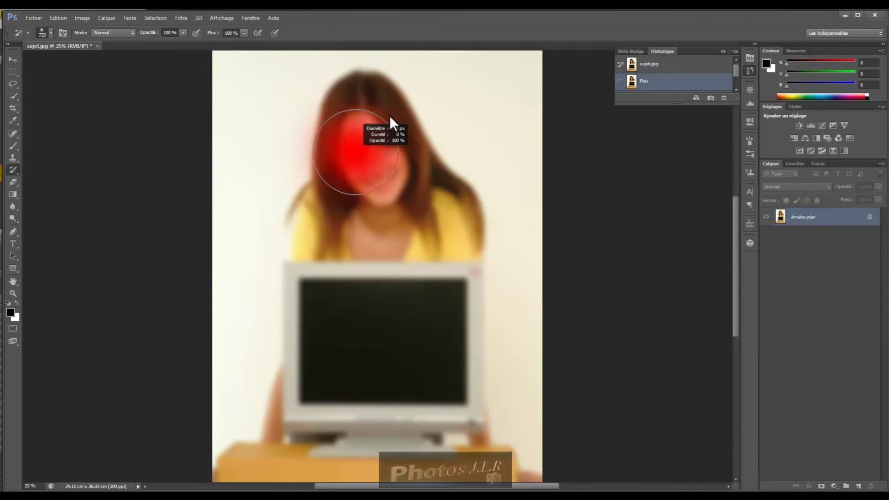
# Resize the history brush to about 469 px and paint over the woman's eyes, nose and mouth to restore them from the original sujet.jpg snapshot
pyautogui.moveTo(381, 87)
pyautogui.mouseDown()
pyautogui.moveTo(383, 227)
pyautogui.moveTo(379, 160)
pyautogui.mouseUp()
pyautogui.moveTo(377, 127)
pyautogui.mouseDown()
pyautogui.moveTo(379, 120)
pyautogui.moveTo(359, 119)
pyautogui.mouseUp()
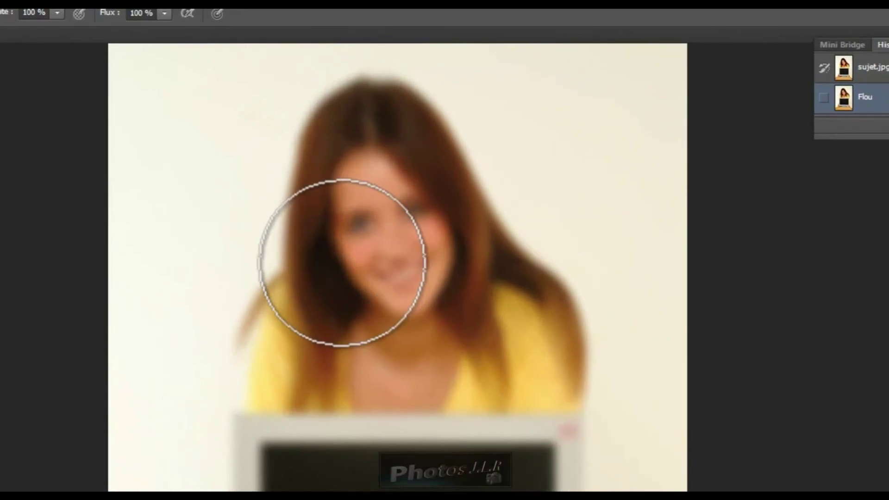
pyautogui.click(377, 246)
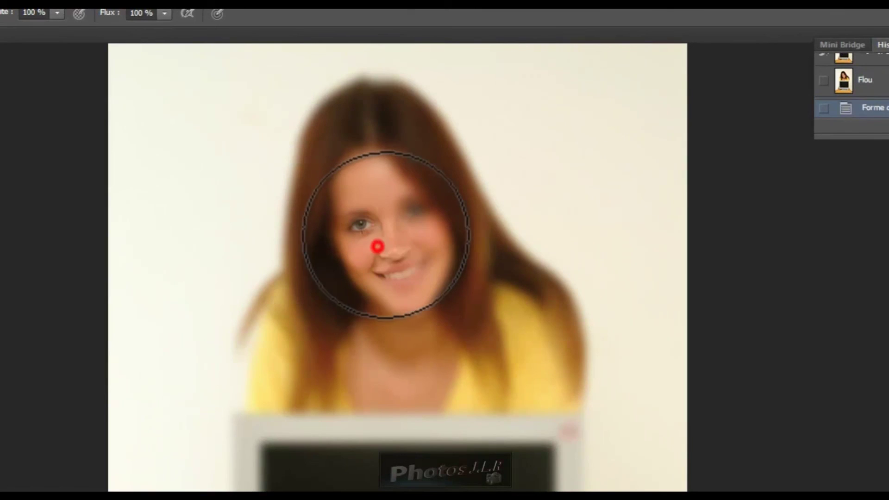
pyautogui.click(367, 214)
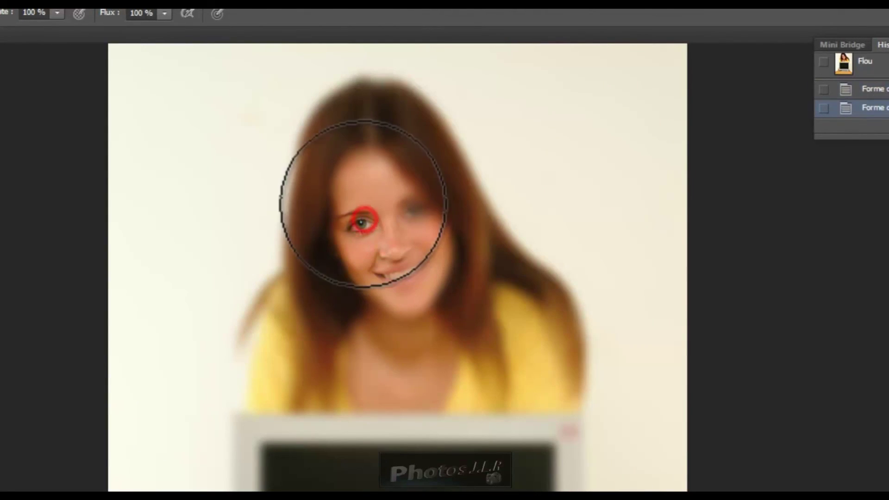
pyautogui.click(377, 193)
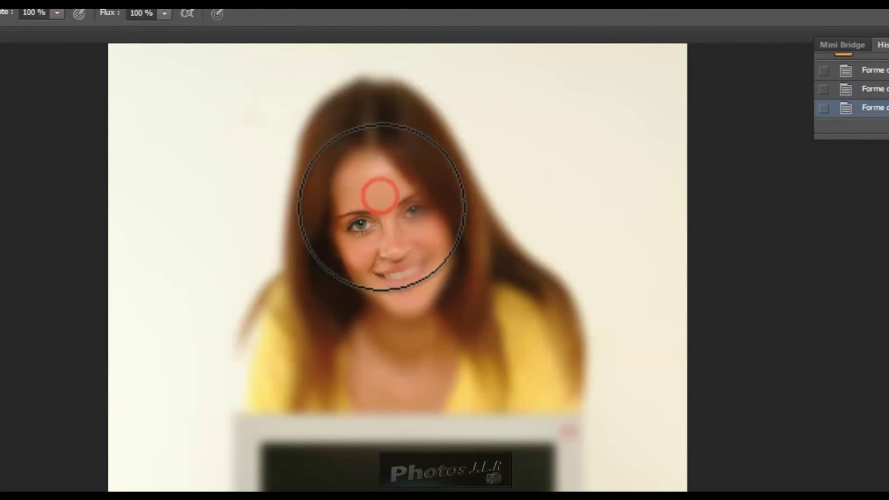
pyautogui.click(399, 219)
pyautogui.click(406, 234)
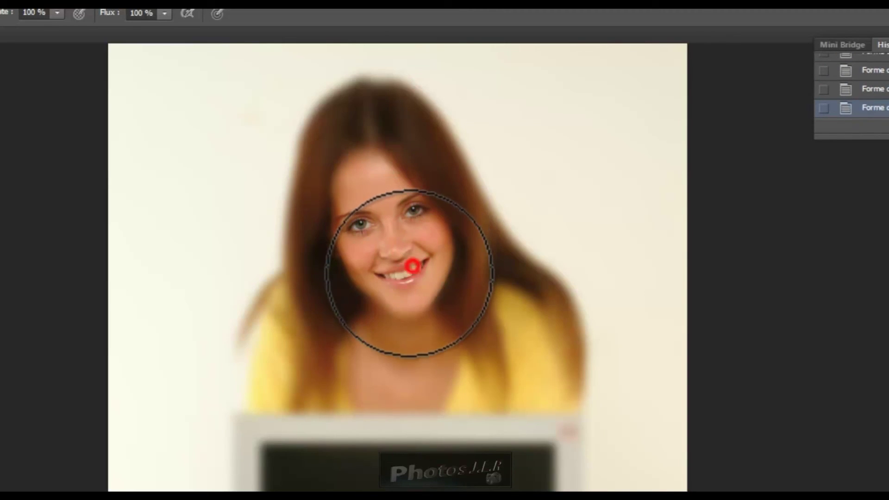
pyautogui.click(406, 274)
pyautogui.click(377, 200)
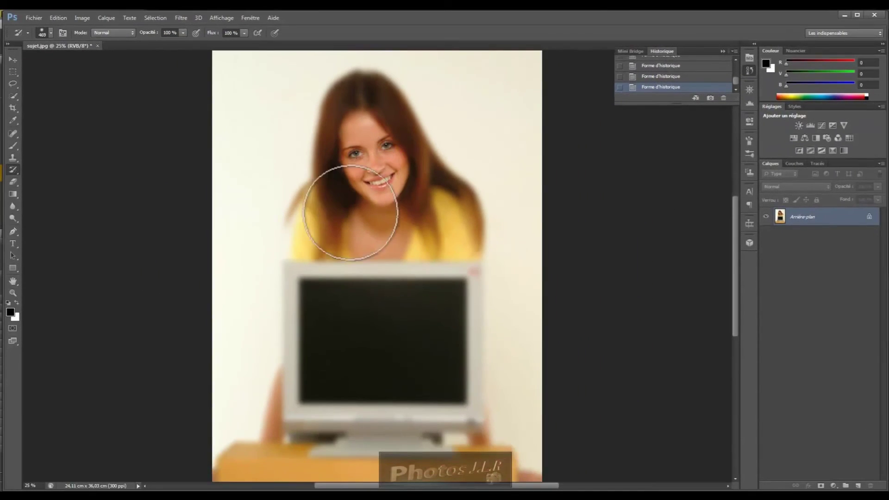
# Go over the woman's forehead, eyes, cheeks and smile again with the Forme d'historique tool to finish restoring the face
pyautogui.click(362, 131)
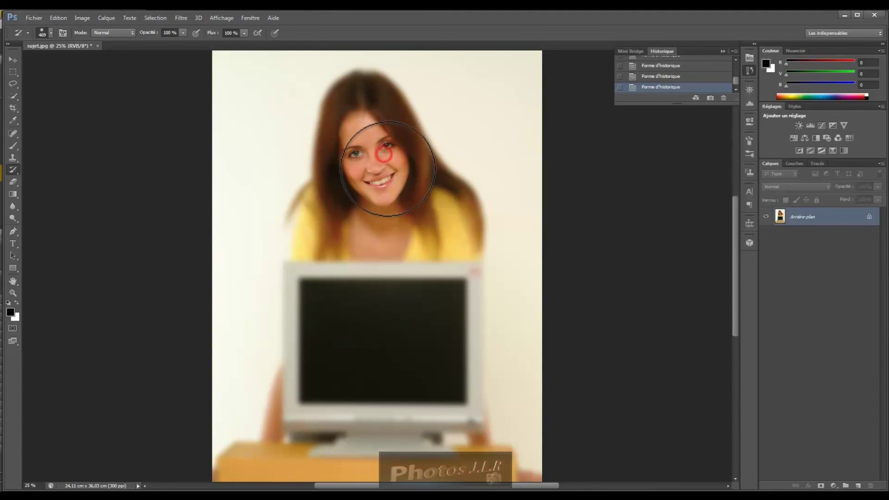
pyautogui.click(349, 127)
pyautogui.click(354, 154)
pyautogui.click(373, 171)
pyautogui.click(377, 181)
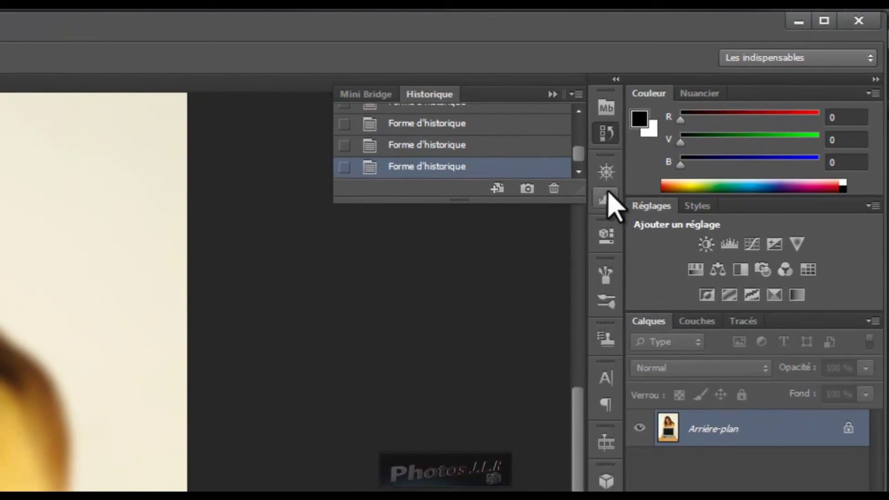
pyautogui.moveTo(579, 156); pyautogui.dragTo(583, 126)
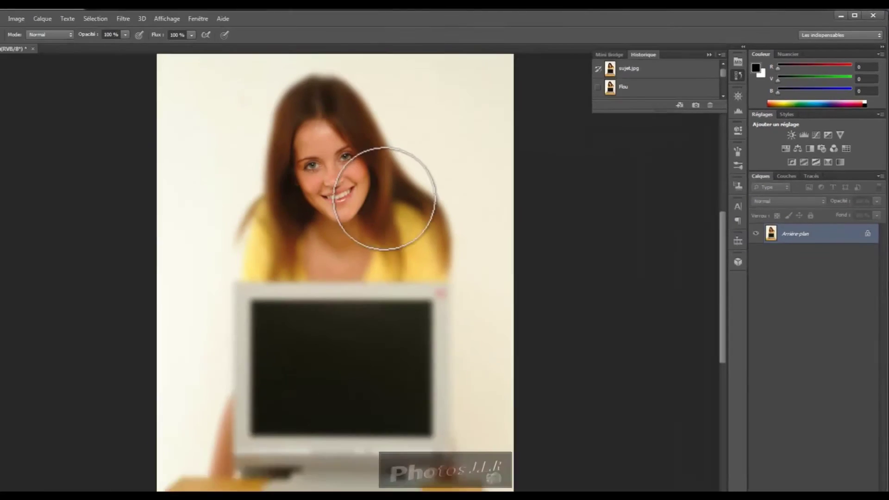